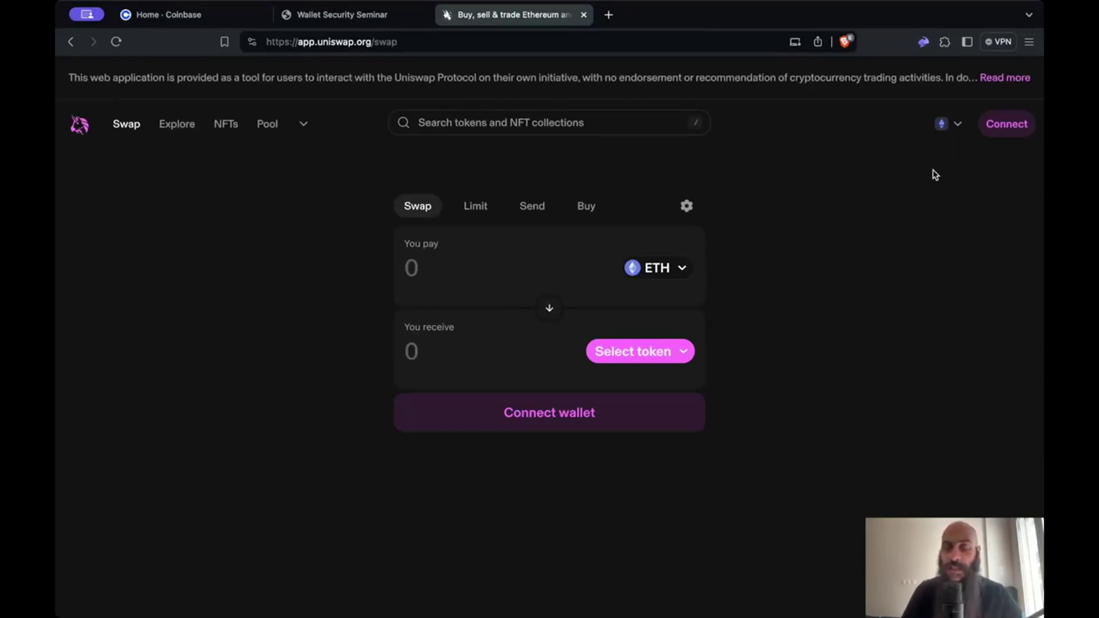
- Connect the recently used Rabby Wallet to the swap application
click(1005, 127)
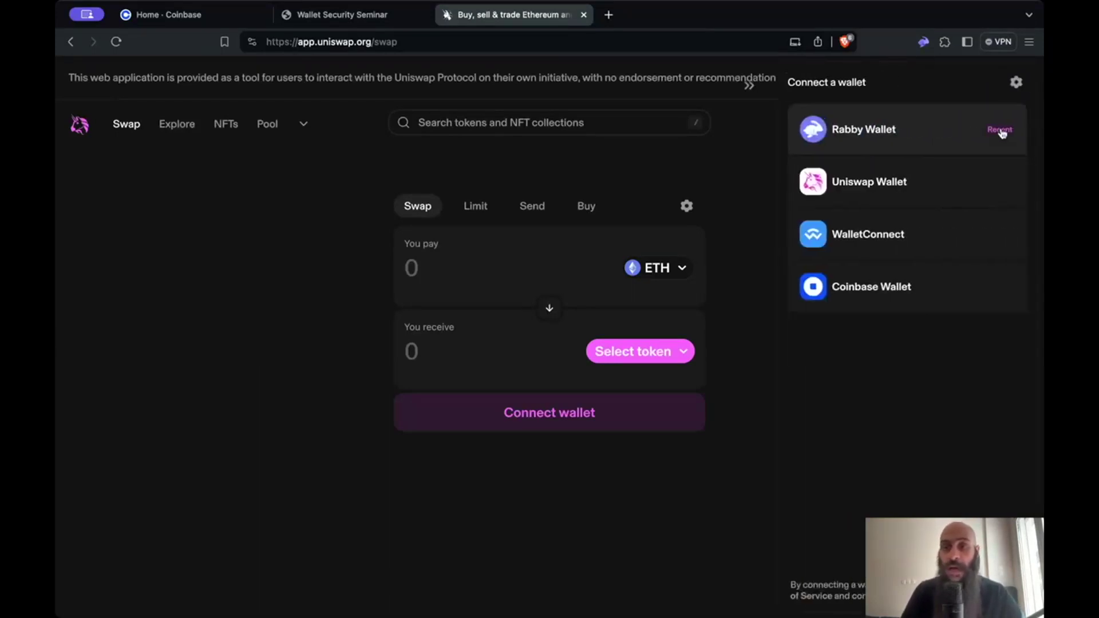
click(913, 138)
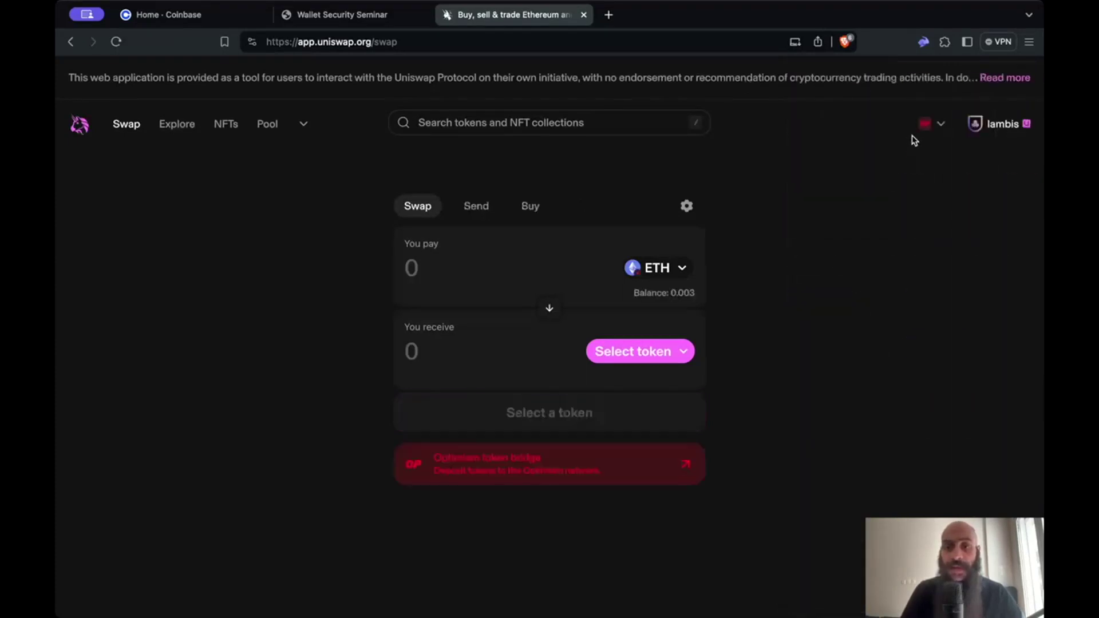
- Switch the active network to Base and return it to Optimism
click(932, 126)
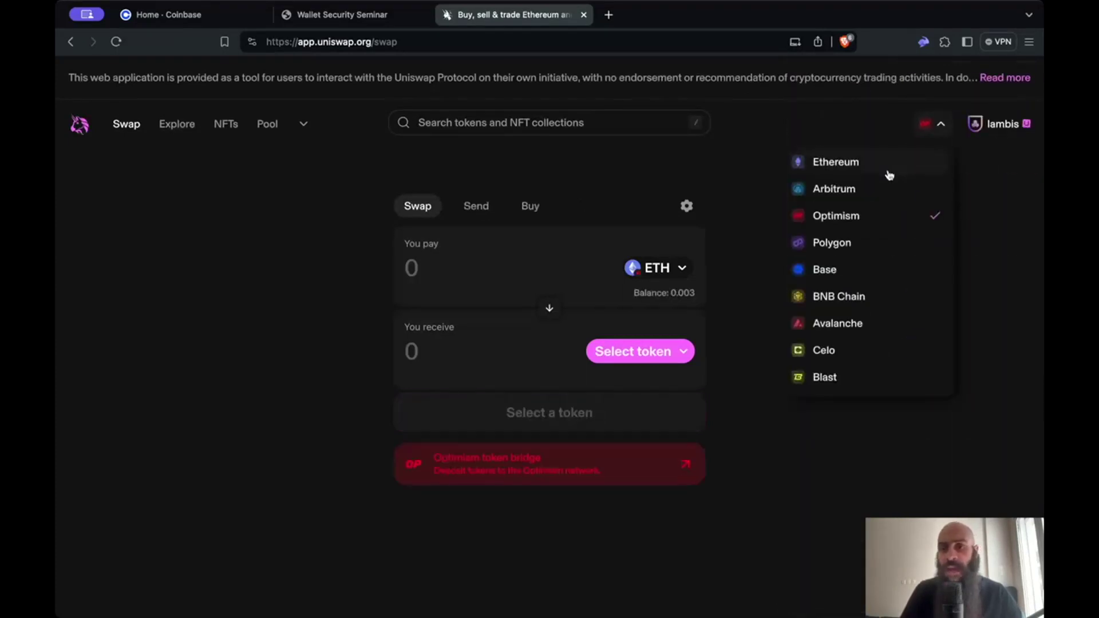
click(846, 271)
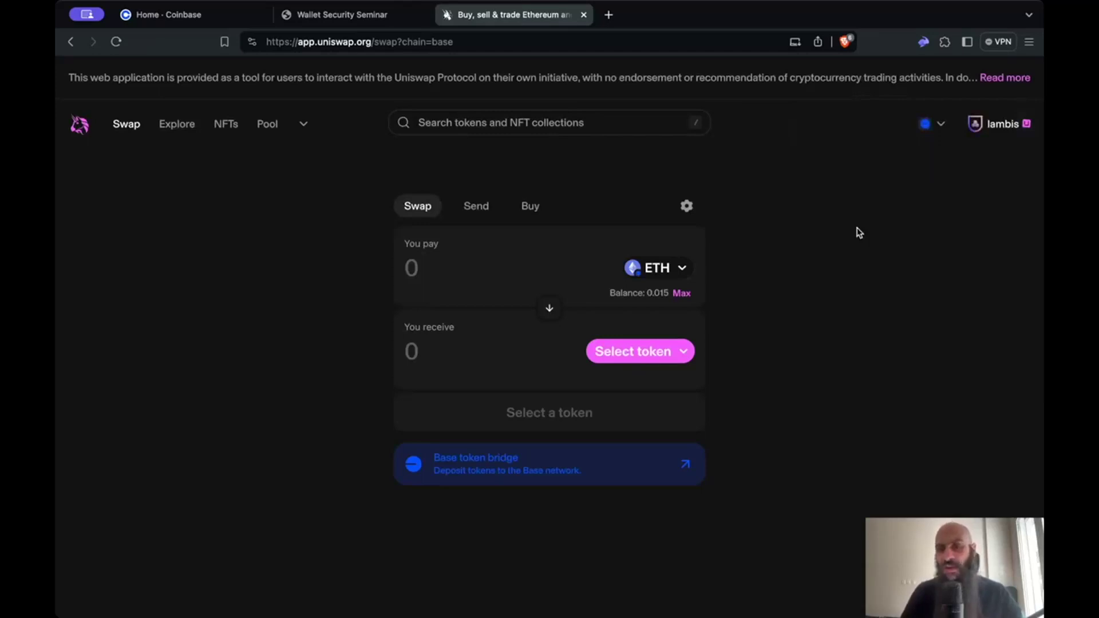
click(925, 126)
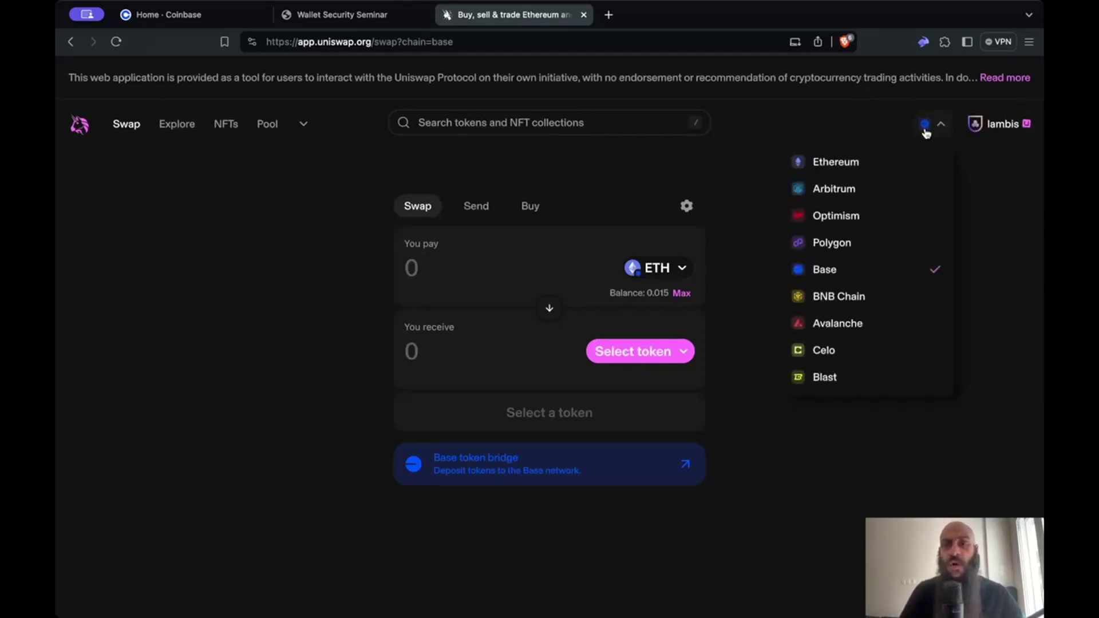
click(852, 215)
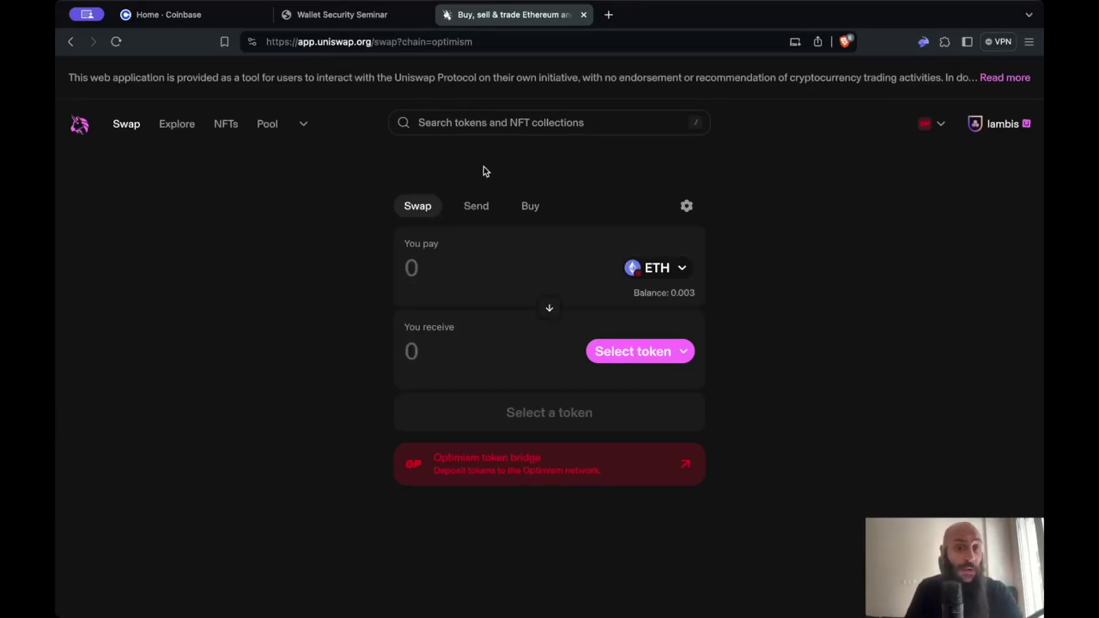
- Open the liquidity pool positions page and check its additional position options
click(265, 134)
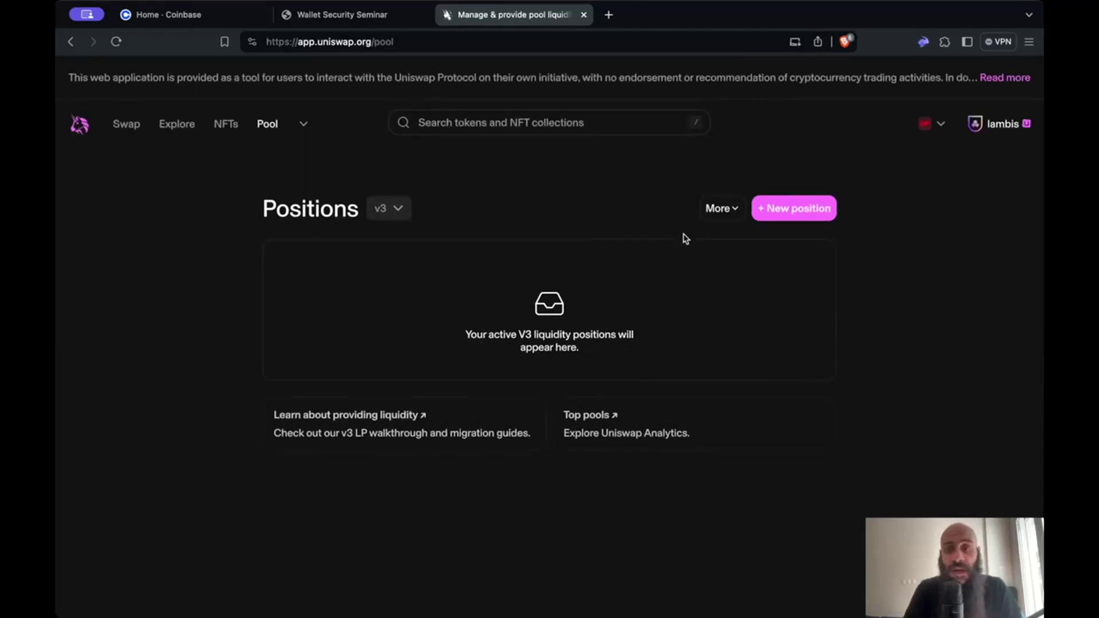
click(717, 210)
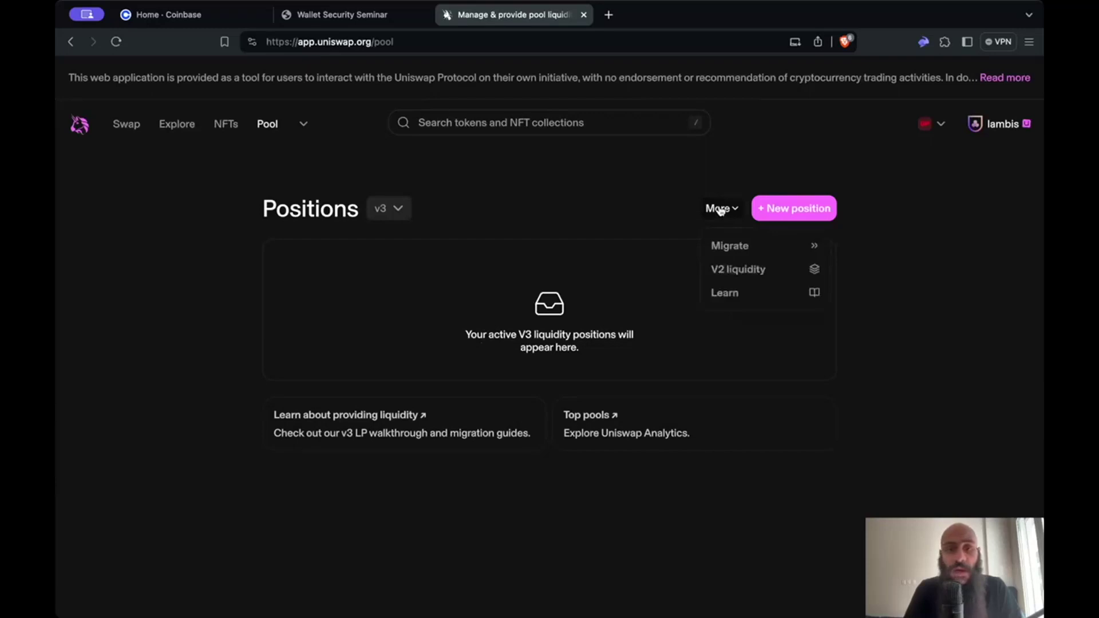
click(720, 210)
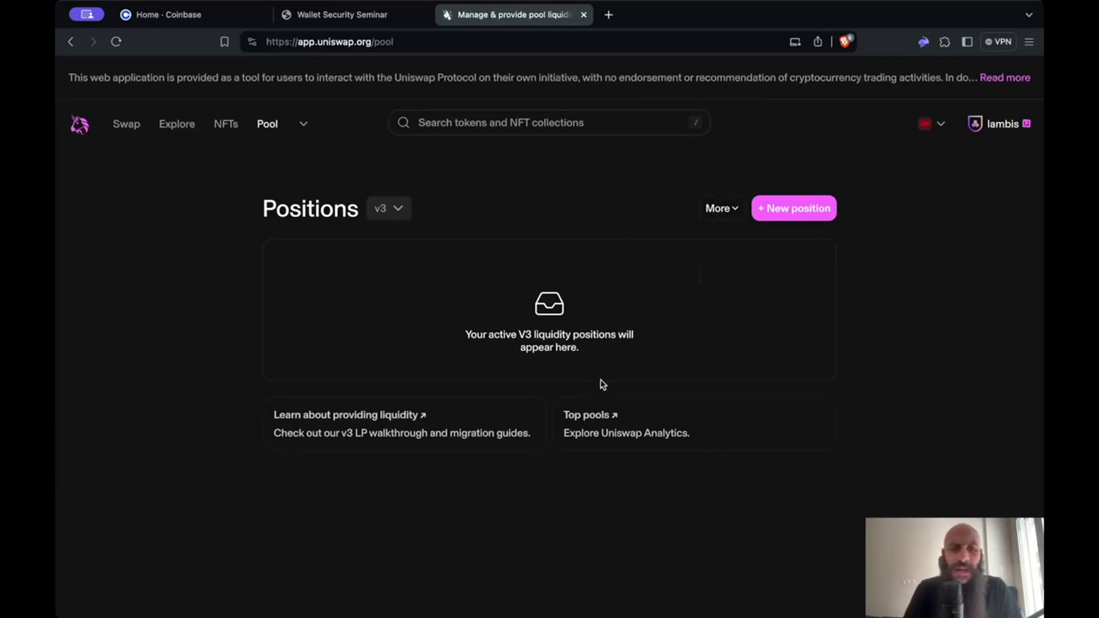
- Examine the TVL and trading volumes of the top Optimism pools, and return to the positions page
click(609, 417)
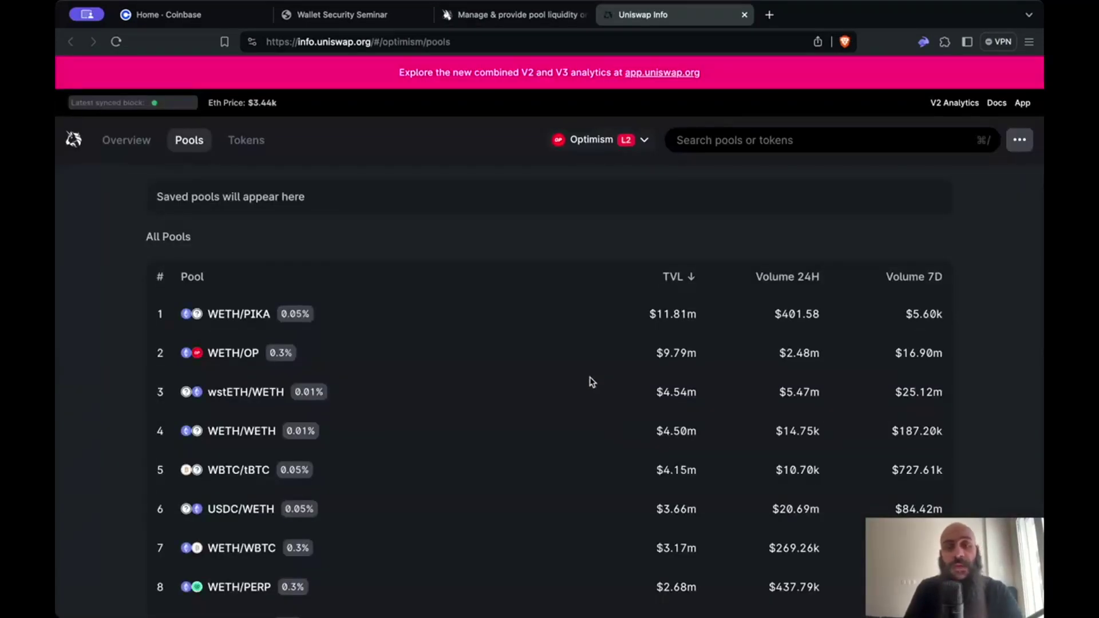
scroll(491, 359, down, 1)
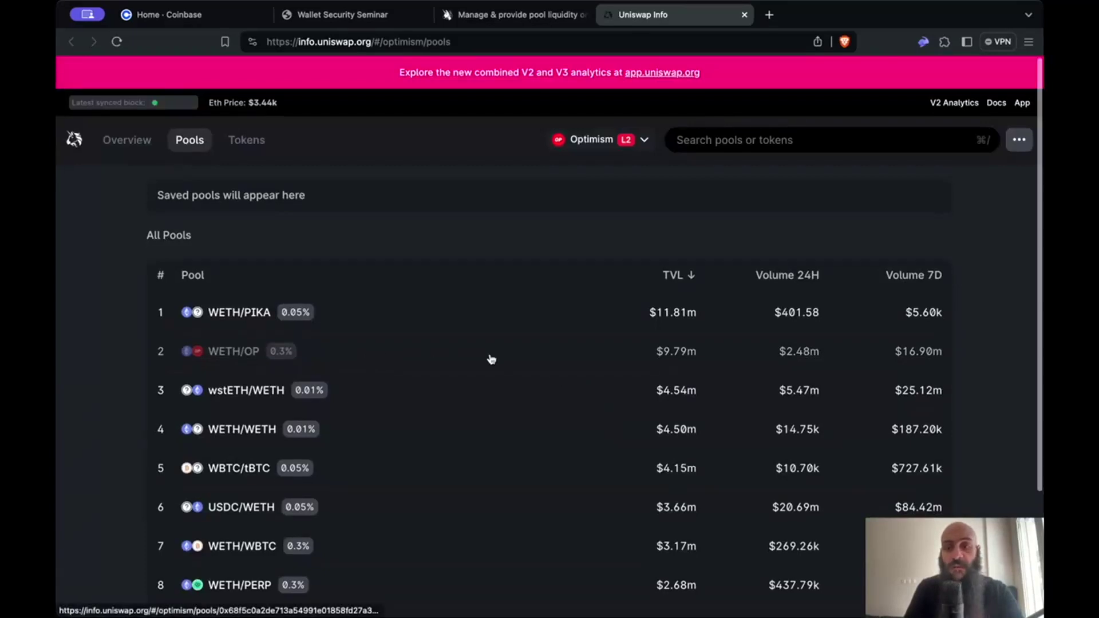
scroll(492, 359, up, 1)
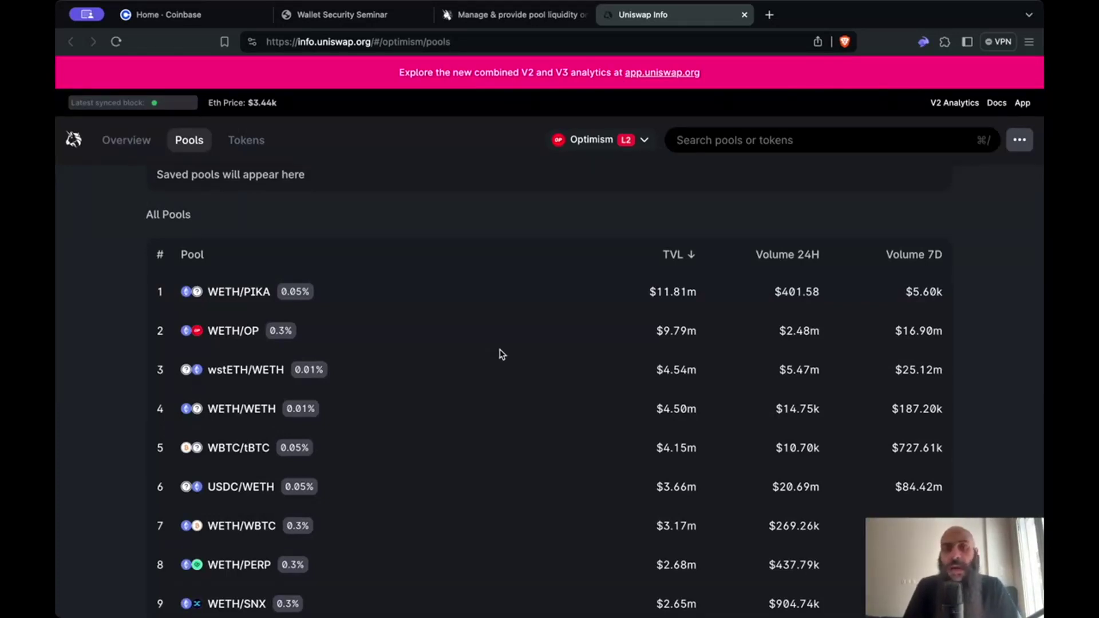
scroll(499, 356, up, 1)
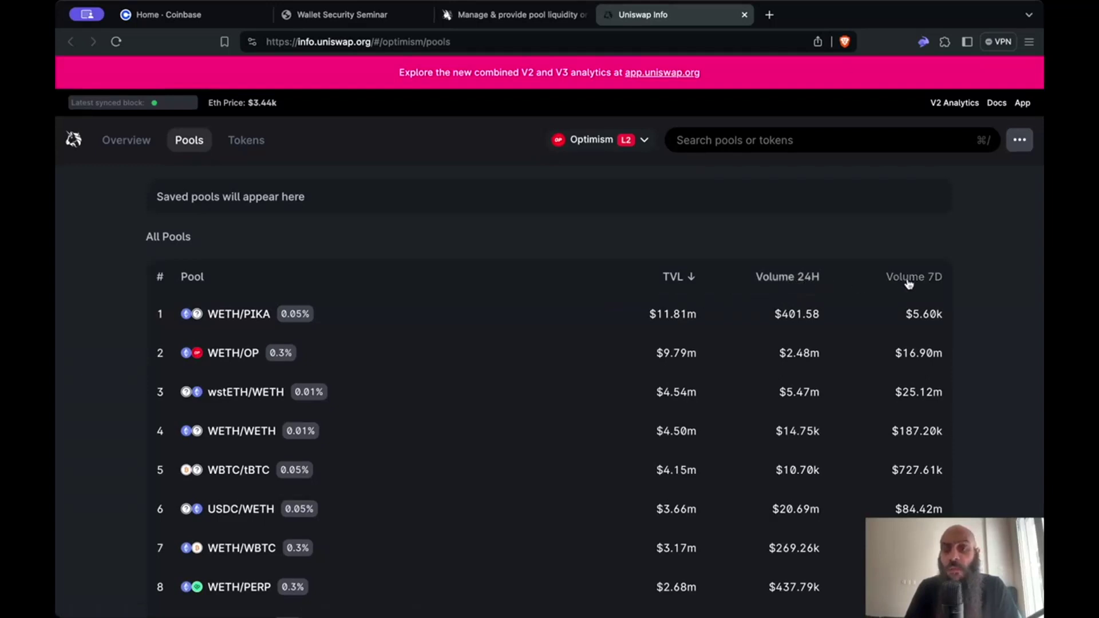
click(743, 15)
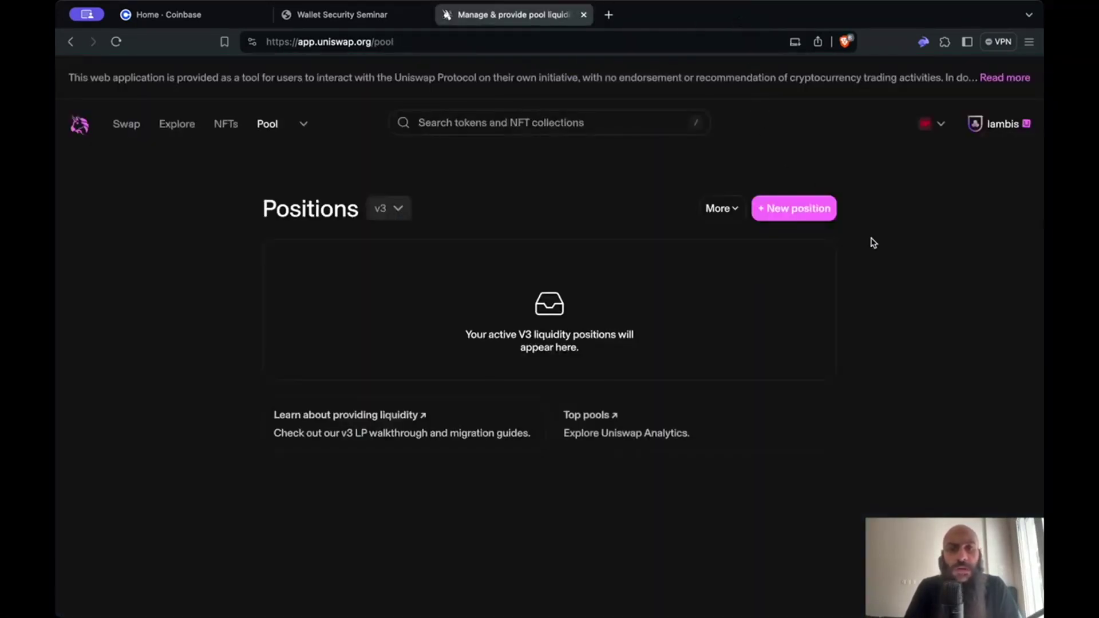
- Start a new liquidity position with WETH and OP as the token pair
click(806, 210)
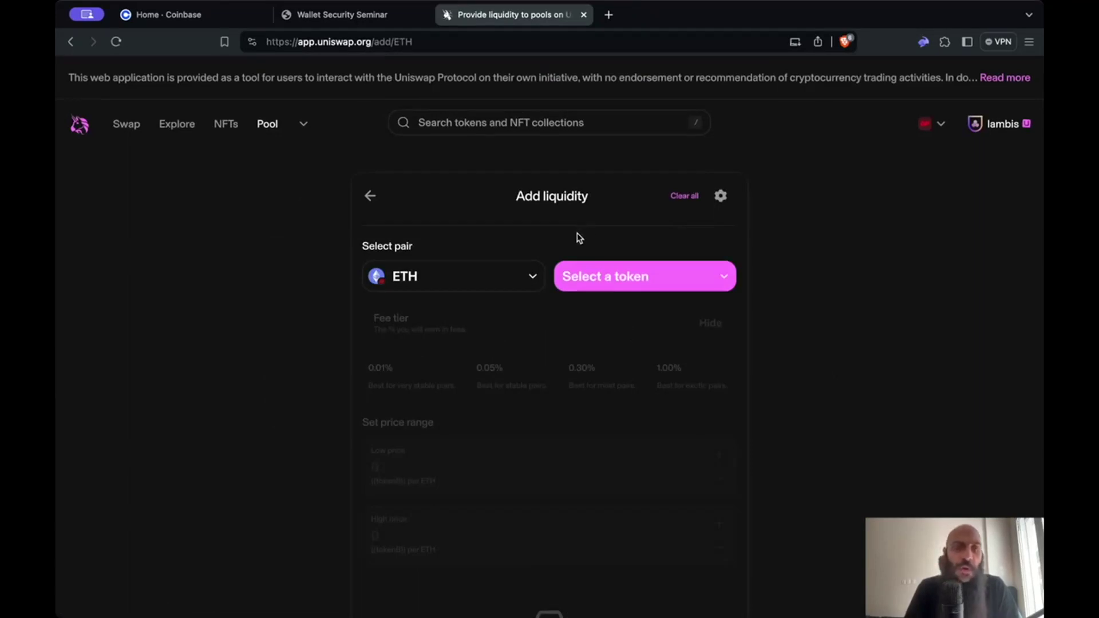
click(522, 276)
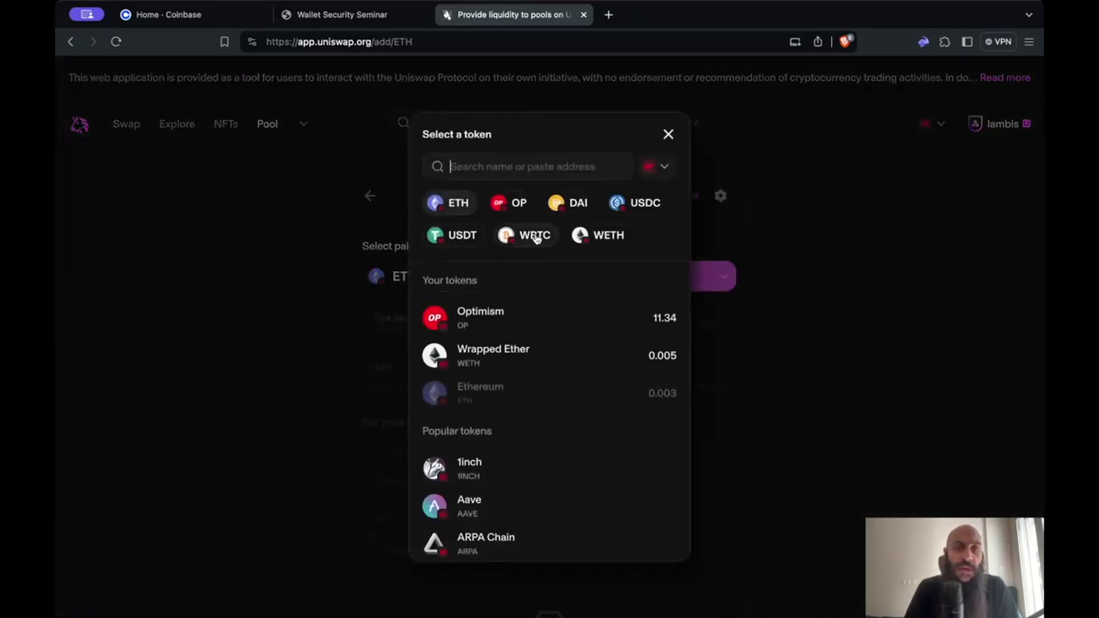
click(585, 235)
click(604, 278)
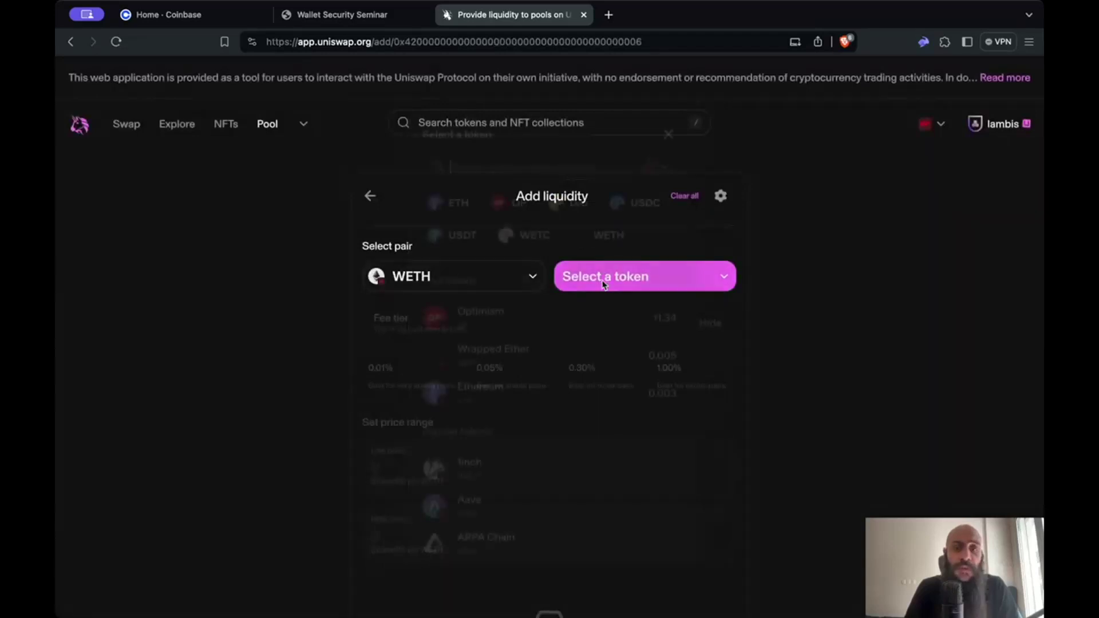
click(519, 207)
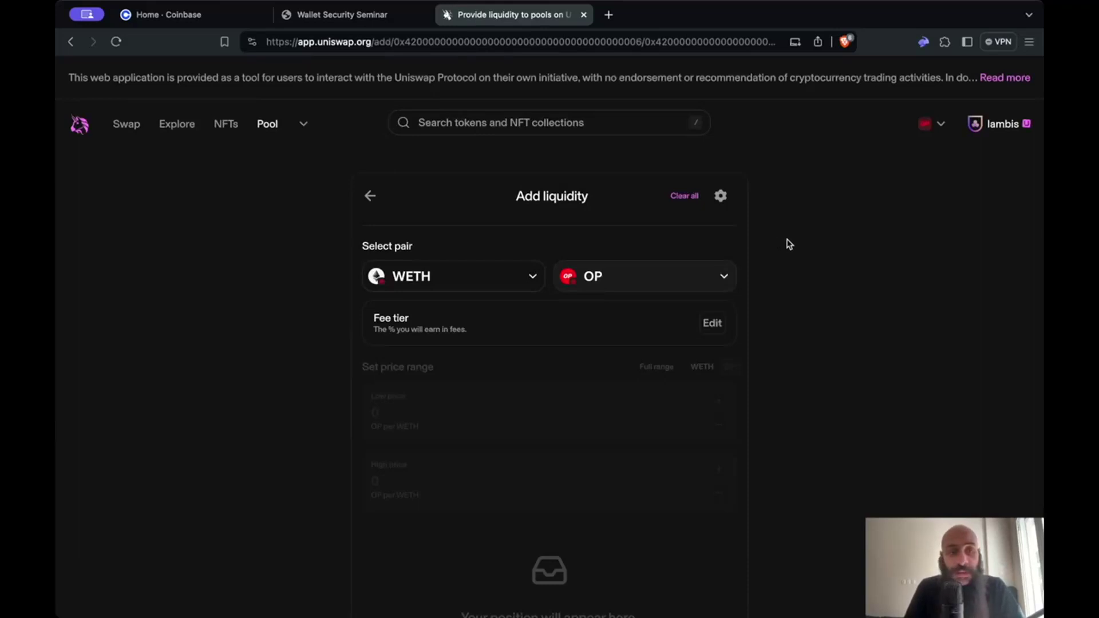
- Look over the add-liquidity form and expand the fee tier choices for the WETH/OP pair
scroll(809, 257, down, 1)
scroll(809, 258, down, 1)
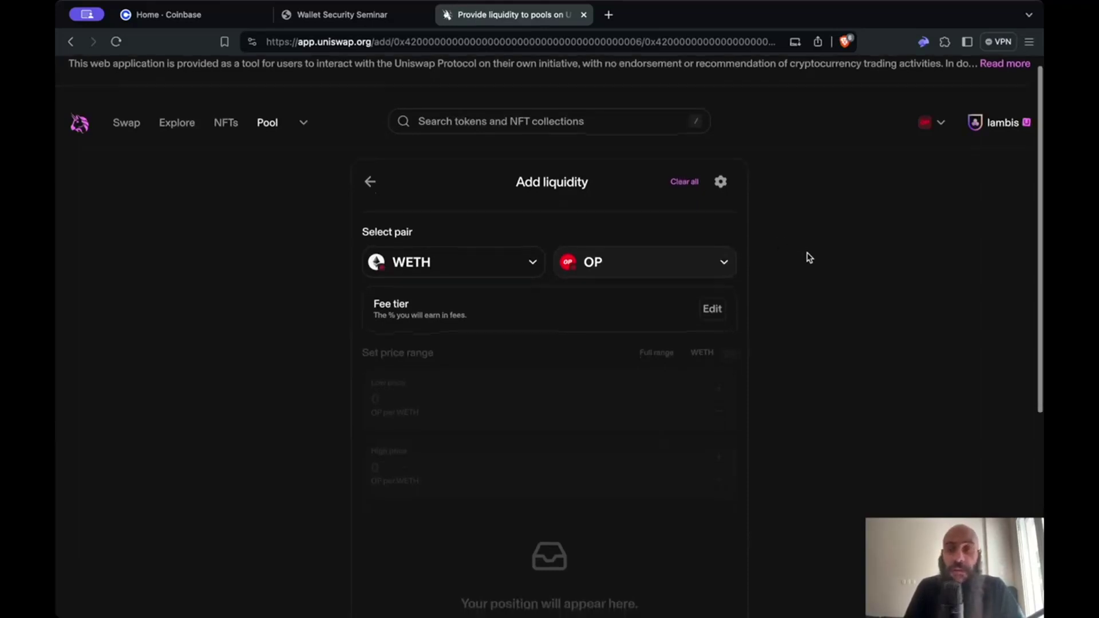
scroll(810, 258, down, 2)
scroll(809, 258, up, 1)
scroll(809, 257, up, 2)
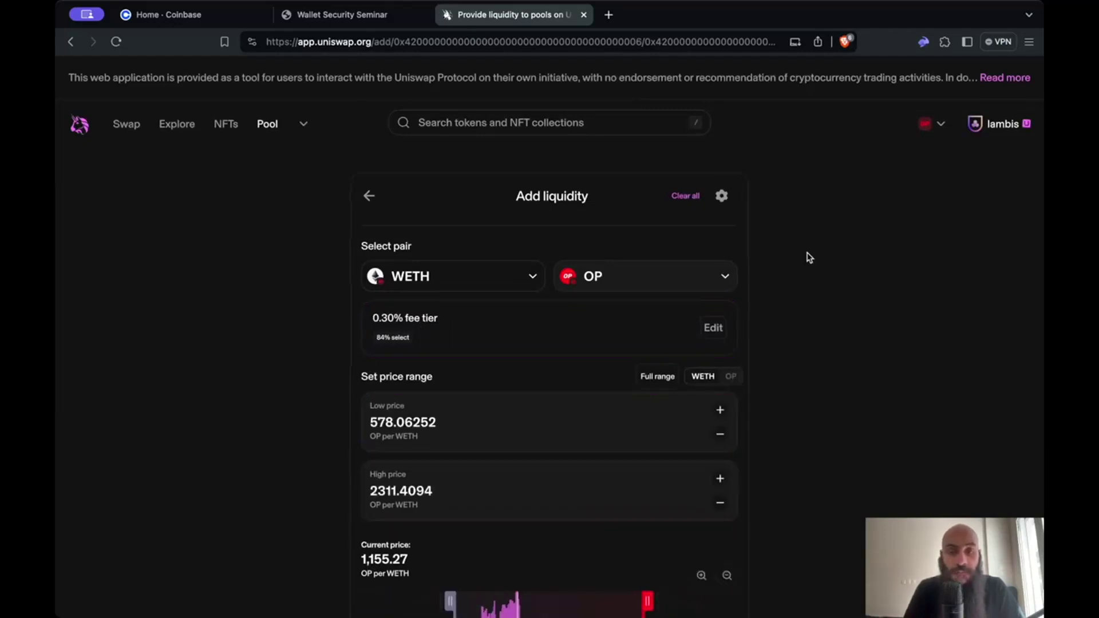
click(716, 329)
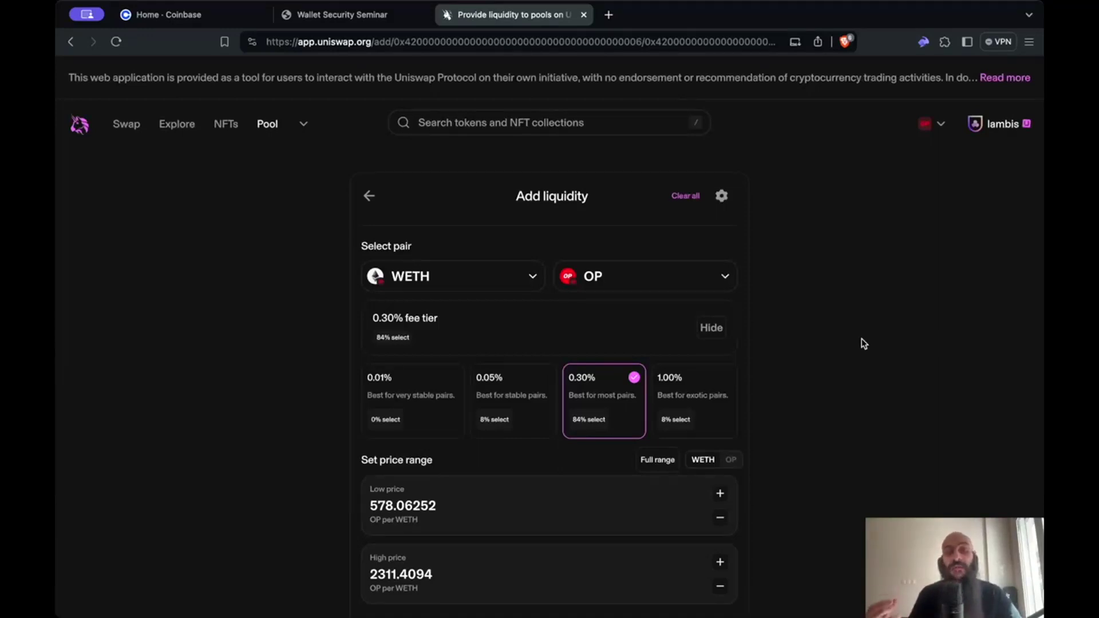
- Narrow the price range on the liquidity chart to about 974.24 low and 1330.94 high OP per WETH
scroll(859, 345, down, 1)
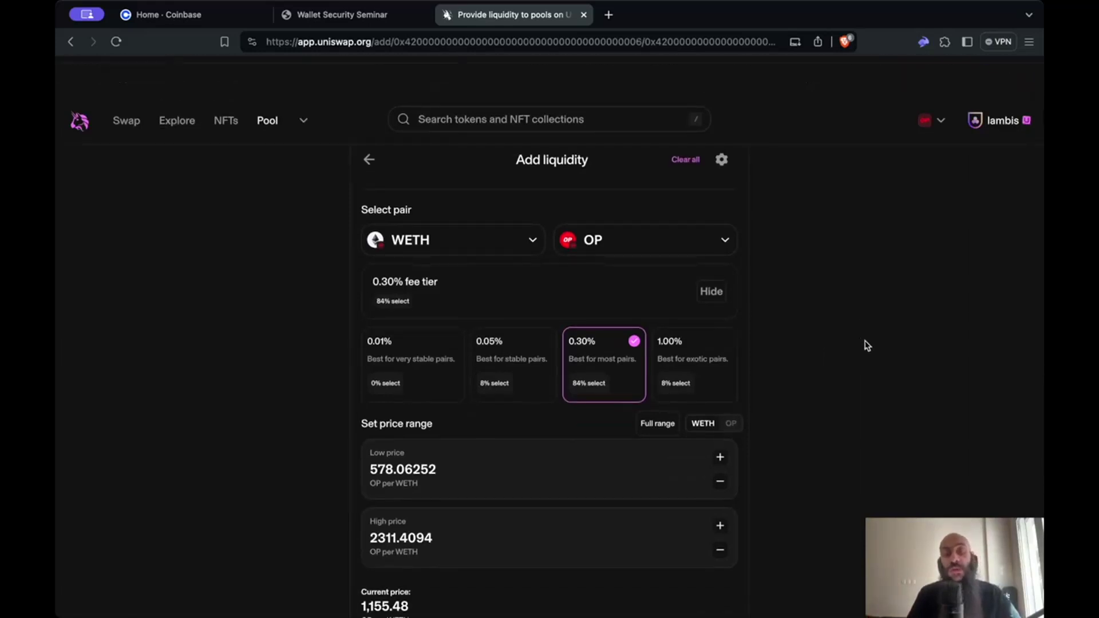
scroll(818, 338, down, 2)
scroll(822, 339, up, 1)
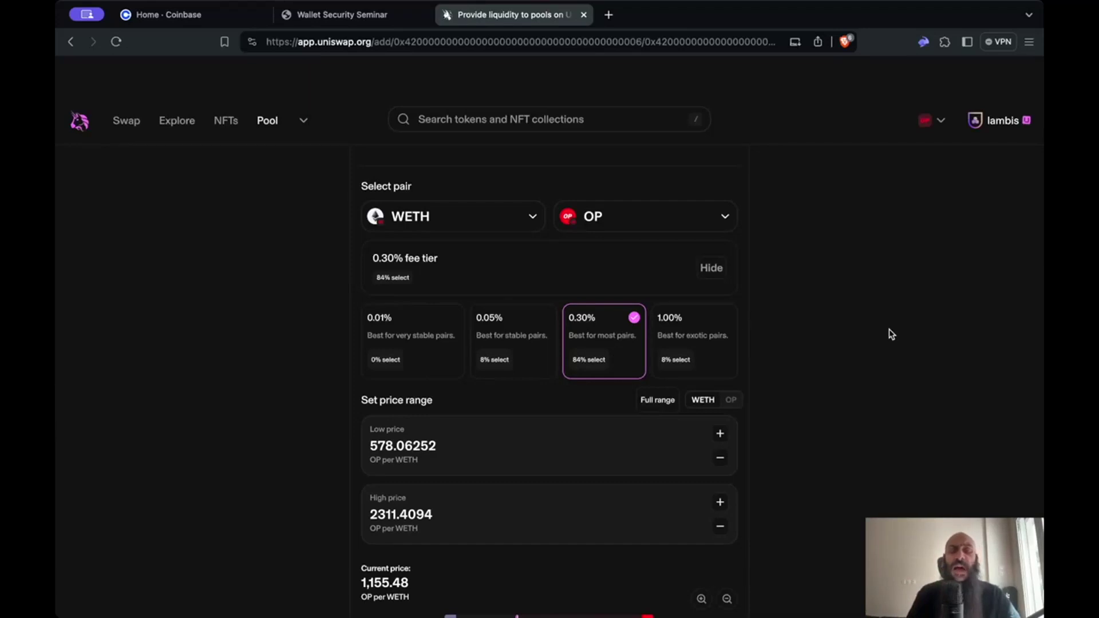
scroll(897, 336, down, 1)
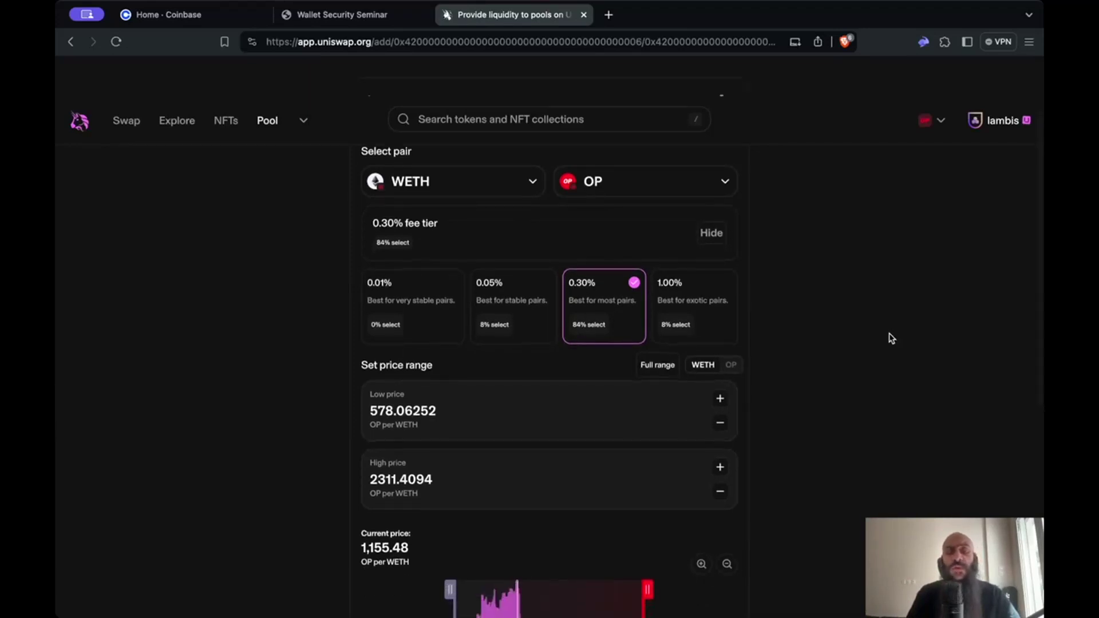
scroll(891, 338, down, 2)
scroll(892, 338, down, 3)
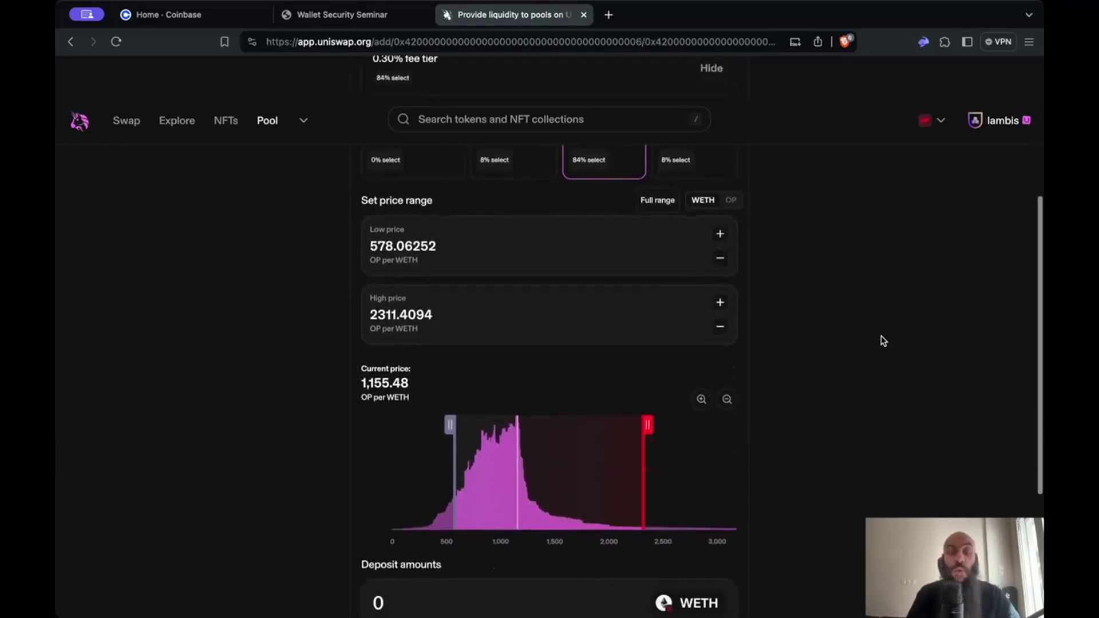
scroll(871, 346, down, 3)
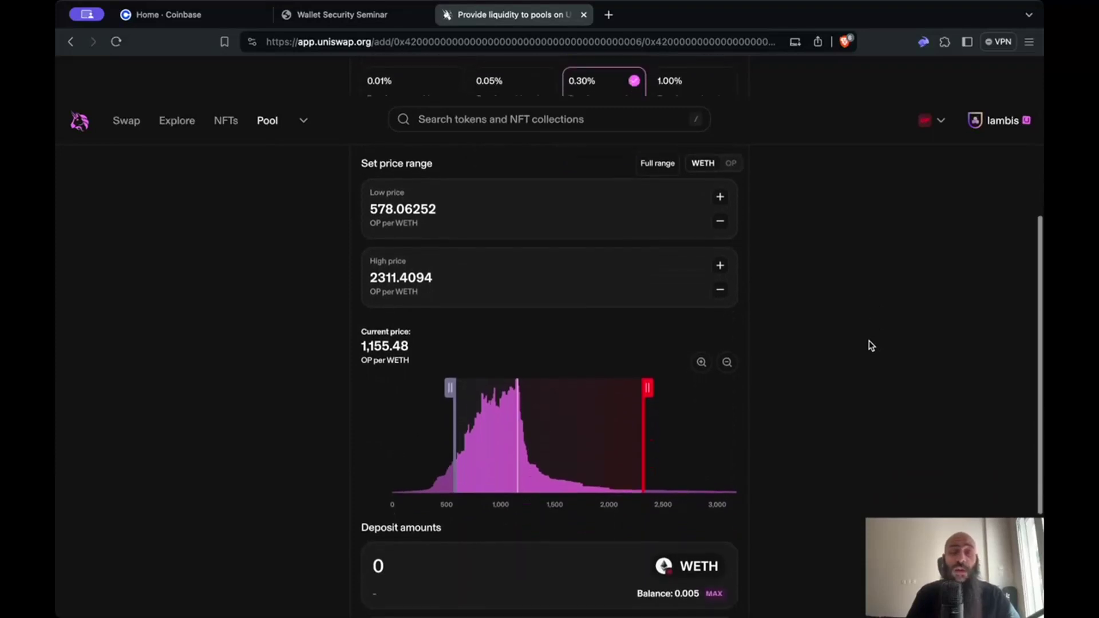
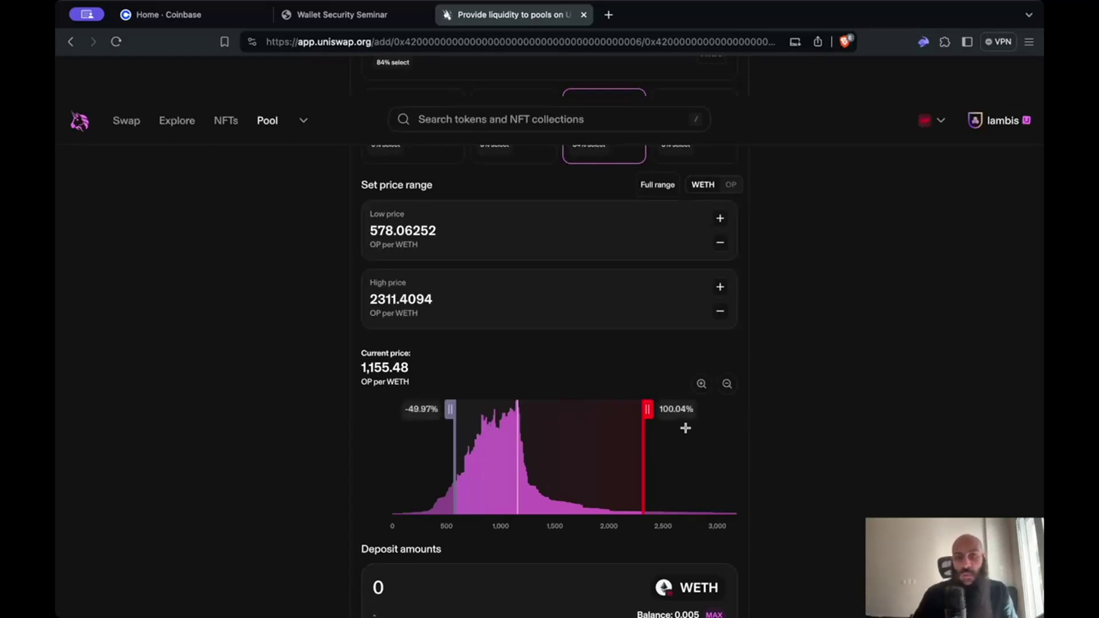
drag(649, 414, 542, 416)
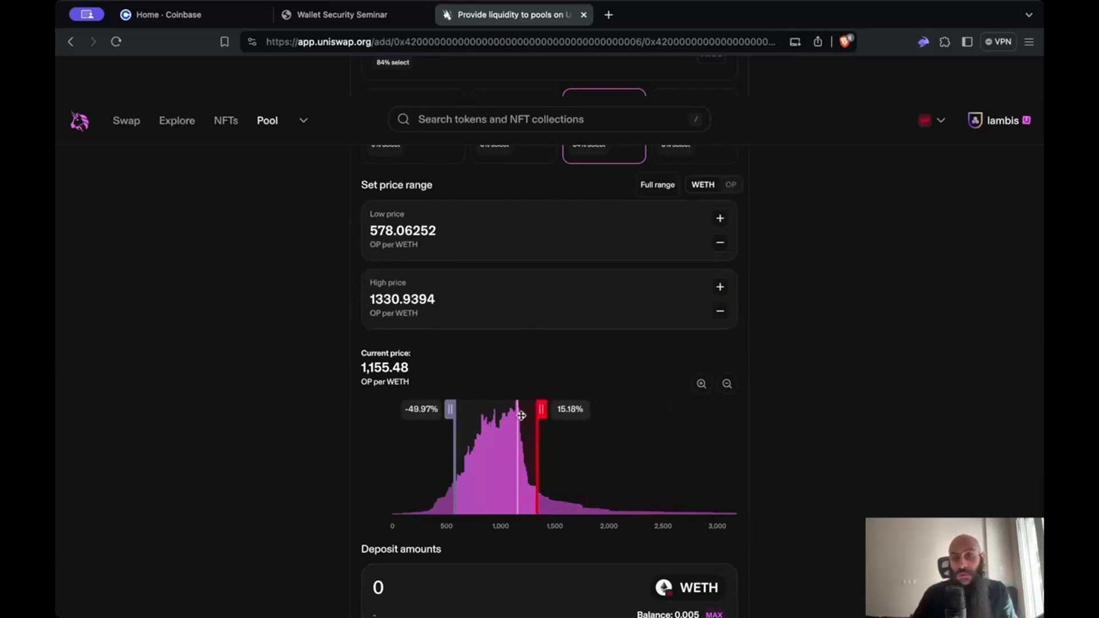
drag(450, 416, 494, 410)
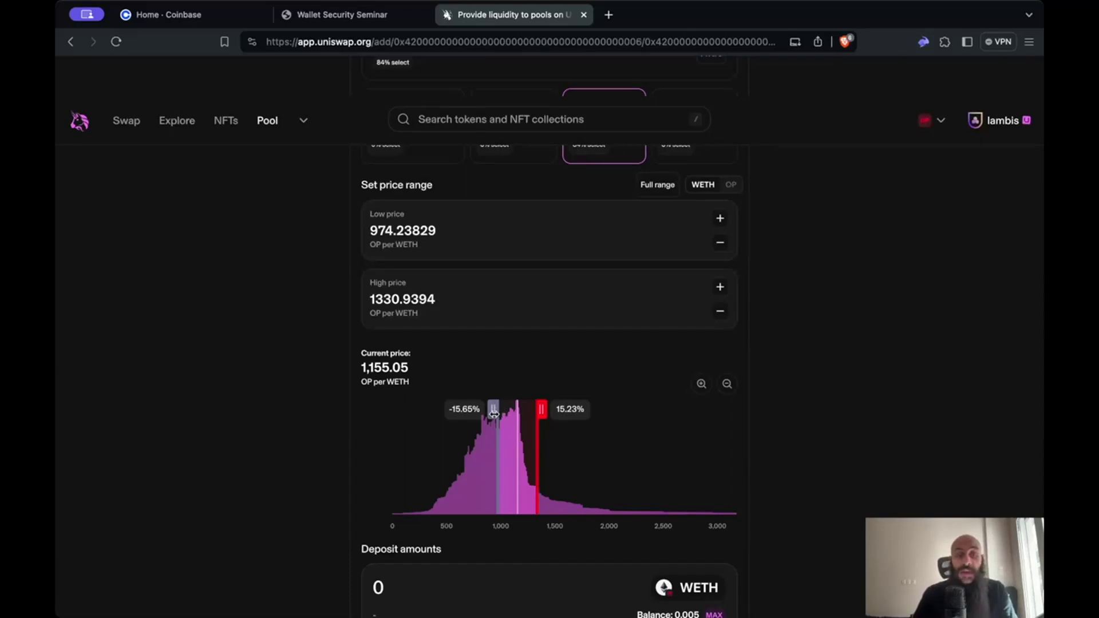
- Try several range limits on the liquidity chart, widening it to about 375.29 low and 1764.51 high OP per WETH
mouse_move(542, 412)
mouse_down()
mouse_move(557, 413)
mouse_move(506, 413)
mouse_move(526, 415)
mouse_move(517, 441)
mouse_move(500, 441)
mouse_move(507, 410)
mouse_move(542, 412)
mouse_up()
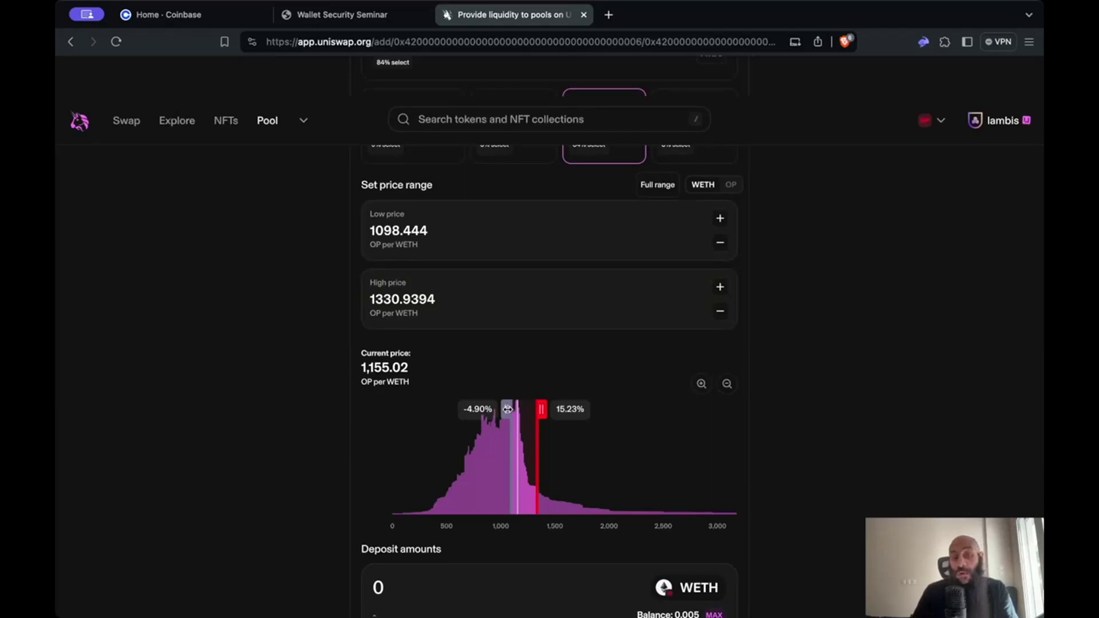
drag(507, 409, 458, 416)
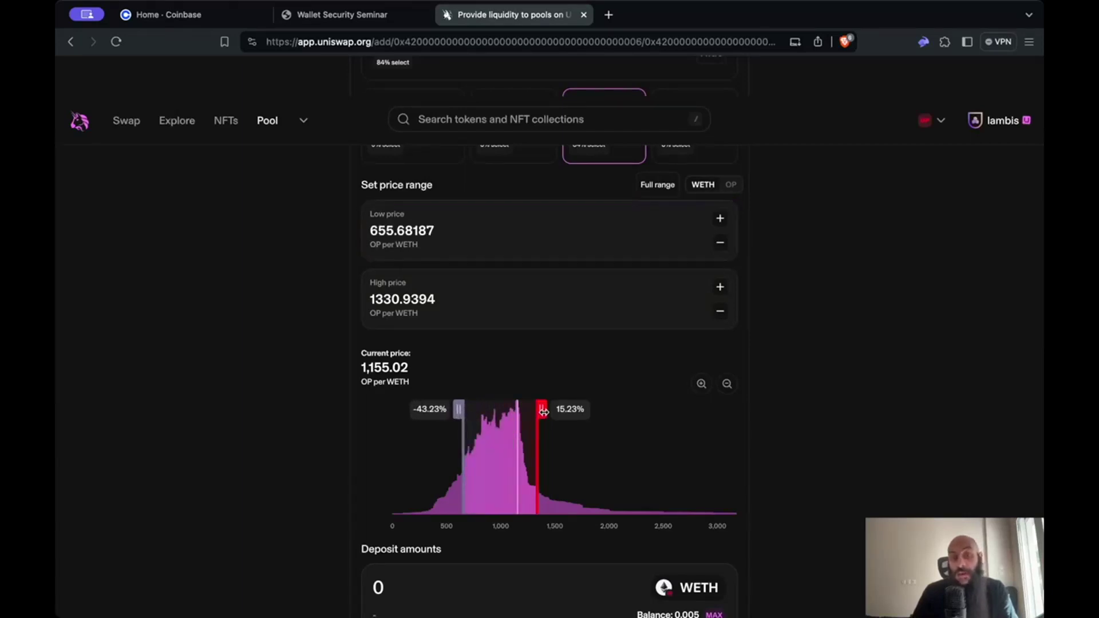
drag(541, 410, 547, 410)
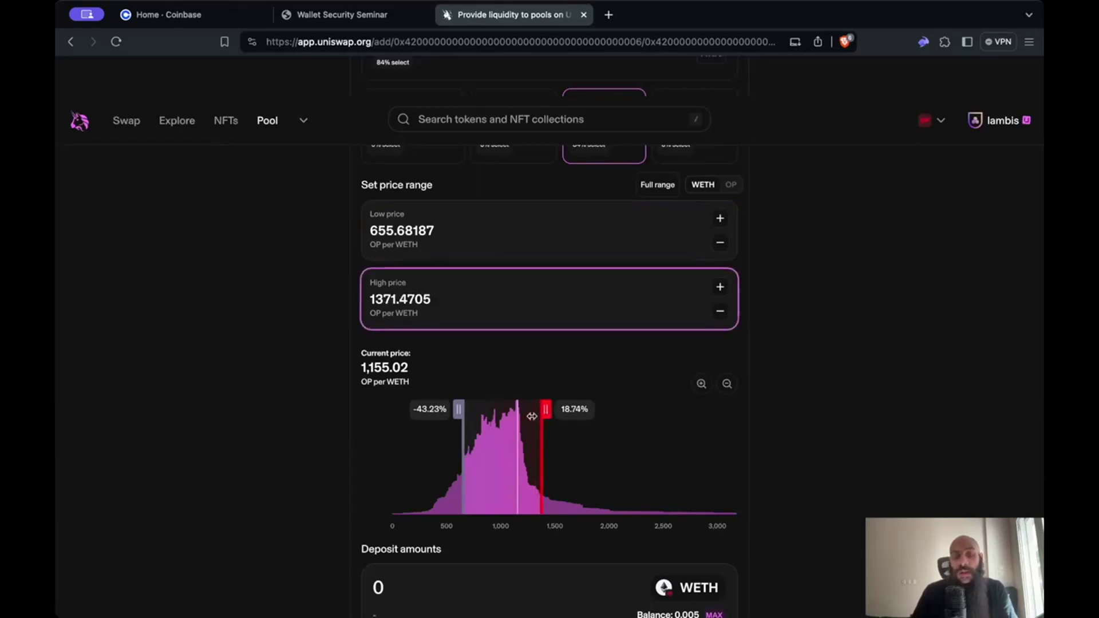
drag(460, 412, 429, 418)
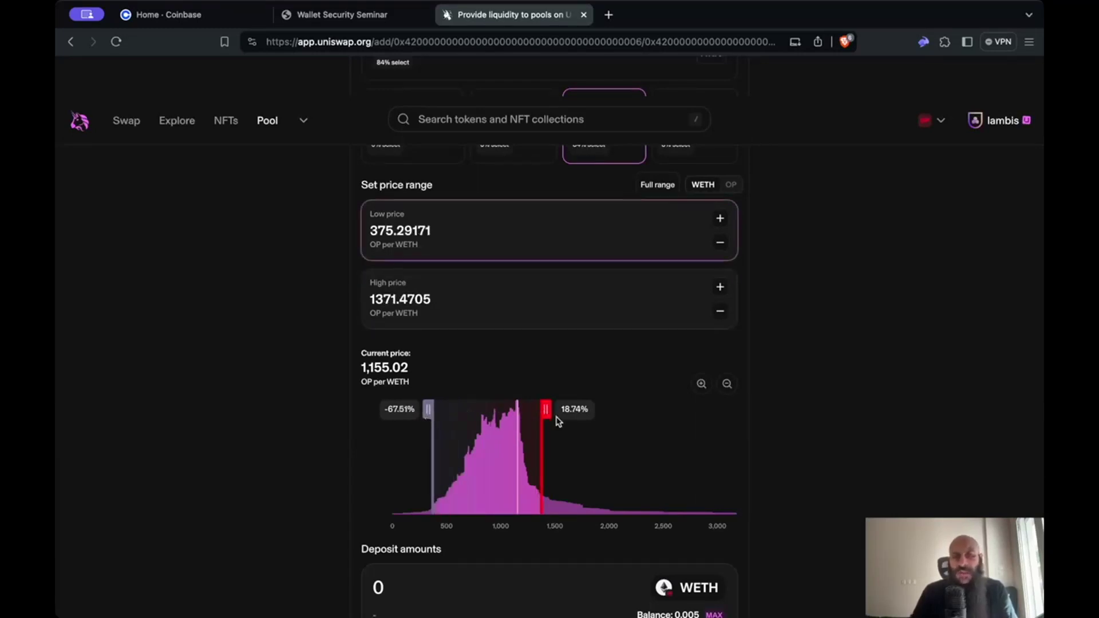
drag(545, 410, 589, 413)
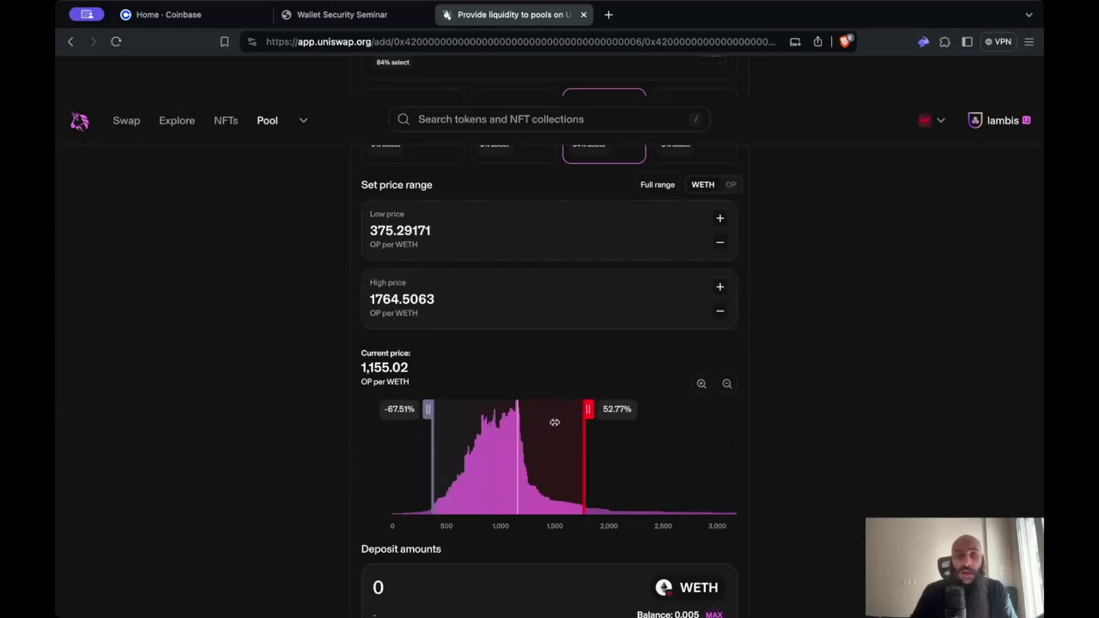
- Set the price range on the chart to about 531.49 low and 1447.56 high OP per WETH
drag(588, 412, 555, 412)
drag(429, 413, 445, 411)
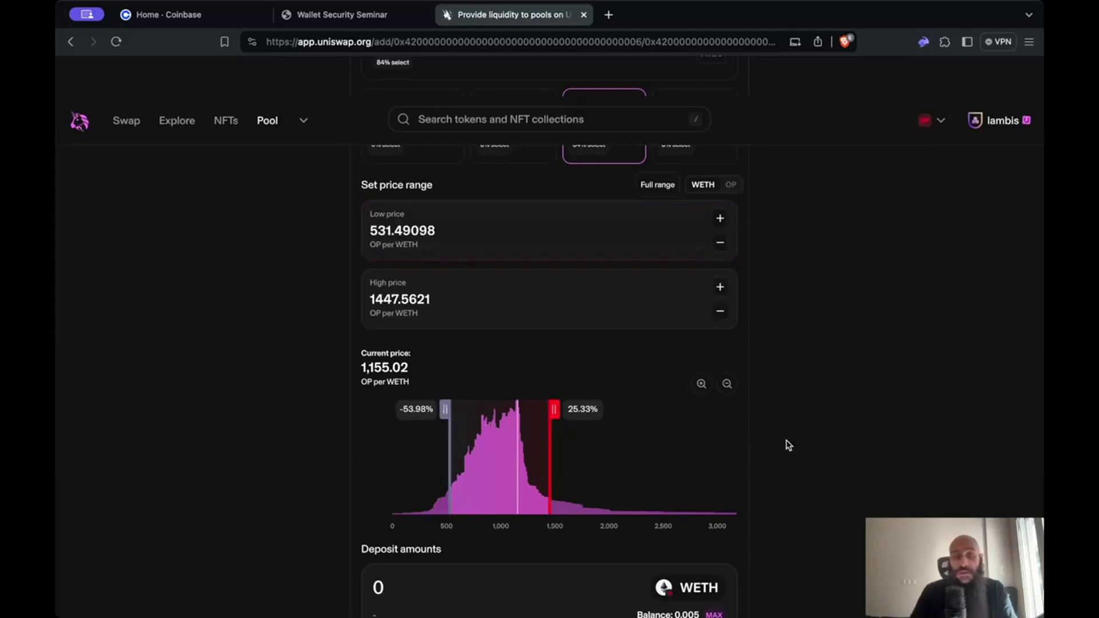
- Set the deposit to the maximum OP balance, 11.33992357 OP with 0.00325816 WETH, and approve the tokens for spending
scroll(804, 445, down, 5)
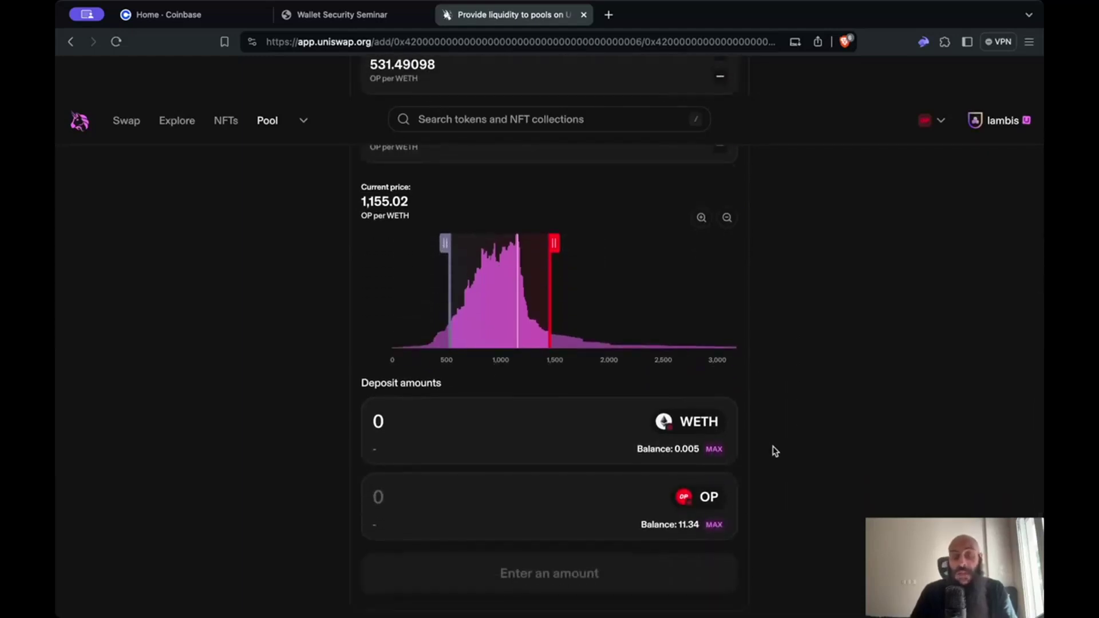
click(715, 450)
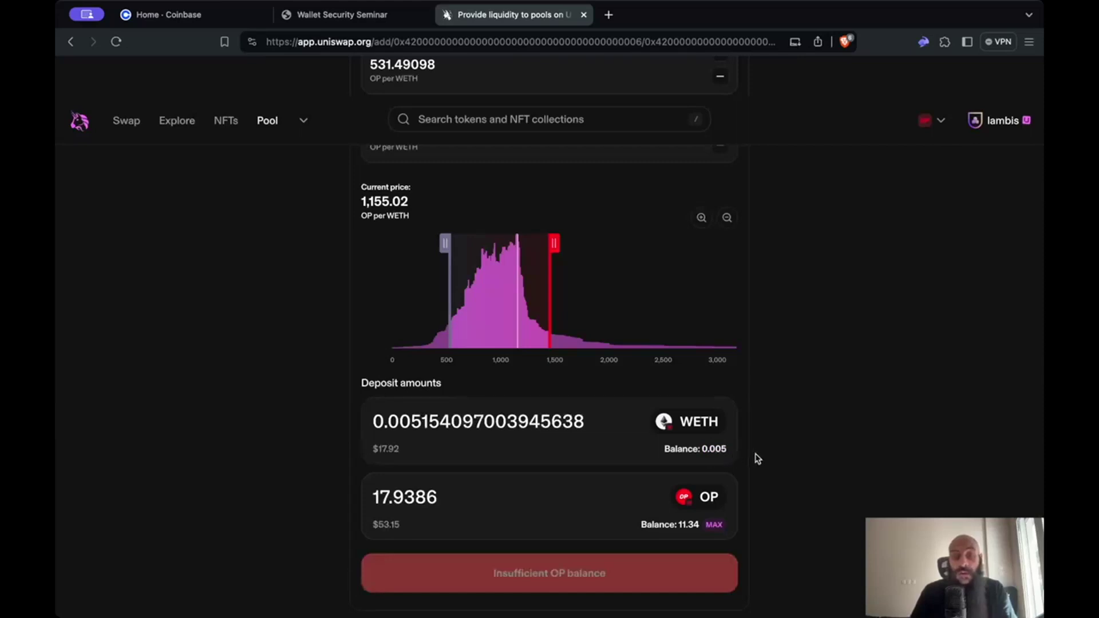
click(714, 525)
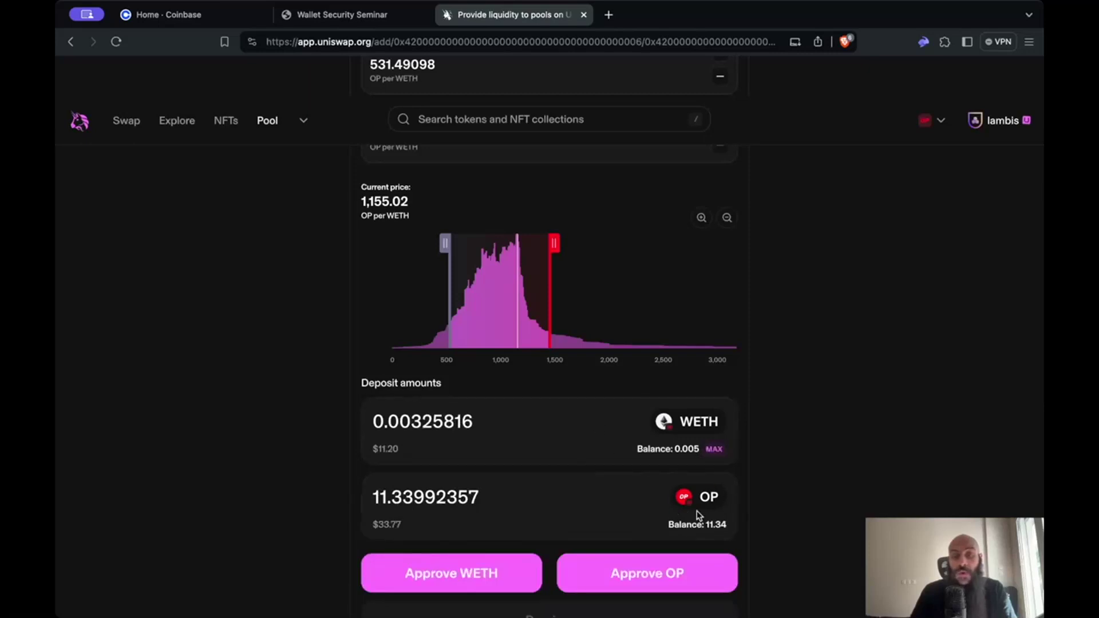
scroll(678, 499, down, 1)
click(471, 525)
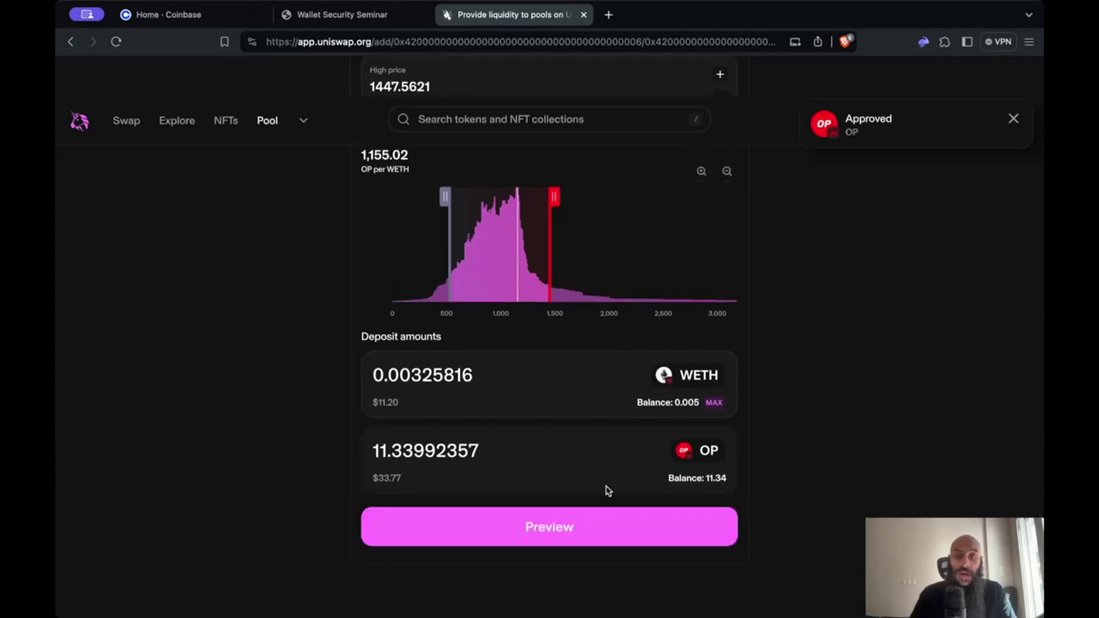
- Preview the WETH/OP position, add the liquidity and dismiss the transaction dialog
click(565, 521)
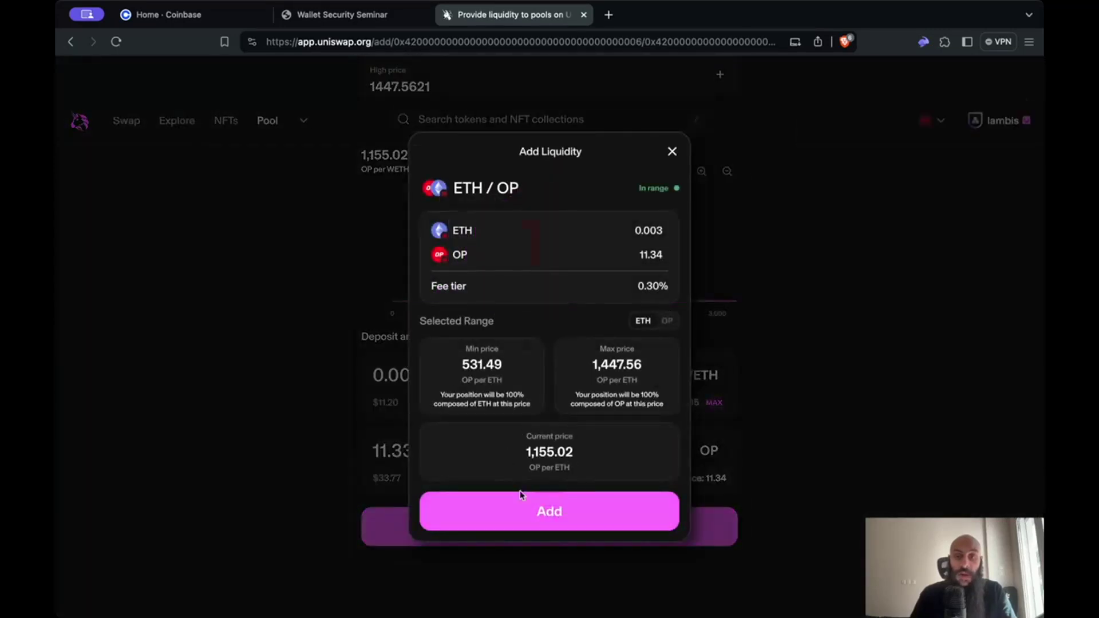
click(551, 504)
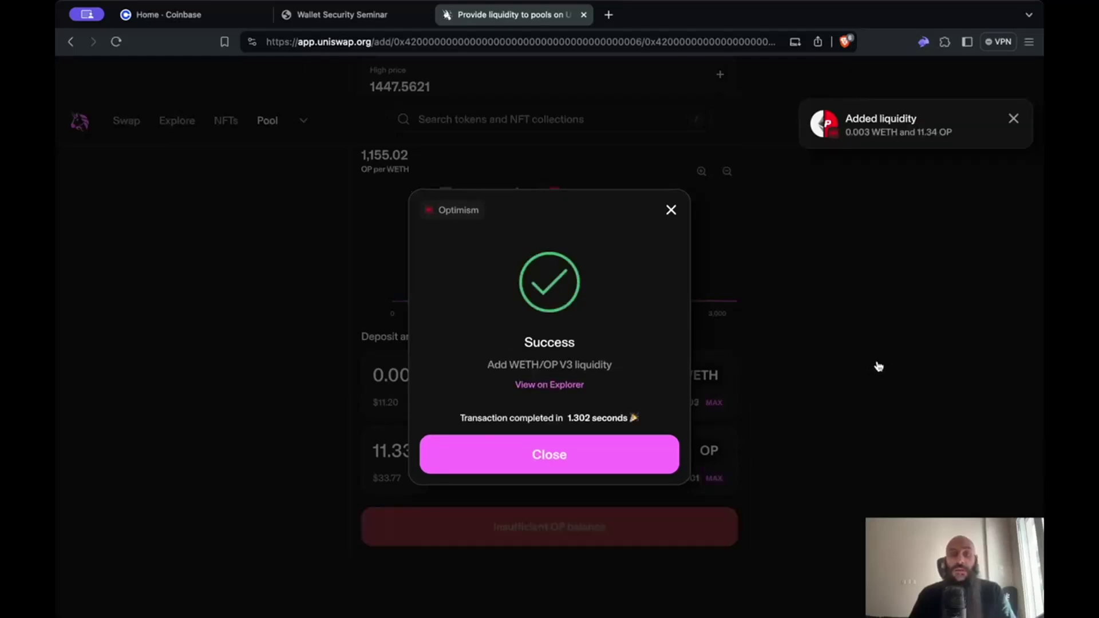
click(586, 454)
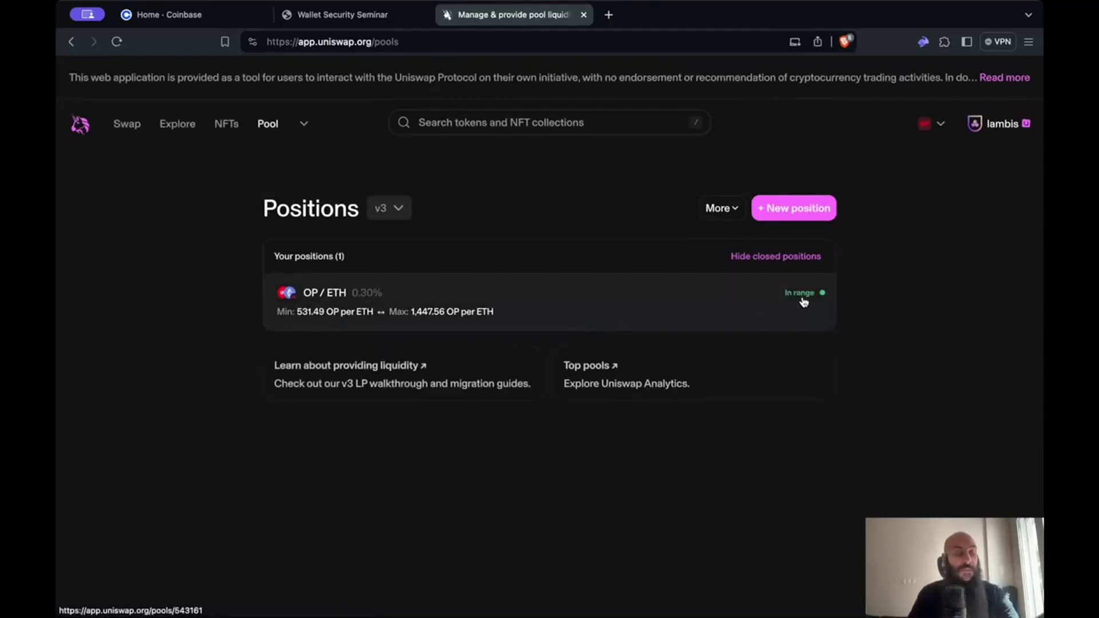
- Open the new OP/ETH position and examine its range status, liquidity, unclaimed fees and price range
mouse_move(801, 300)
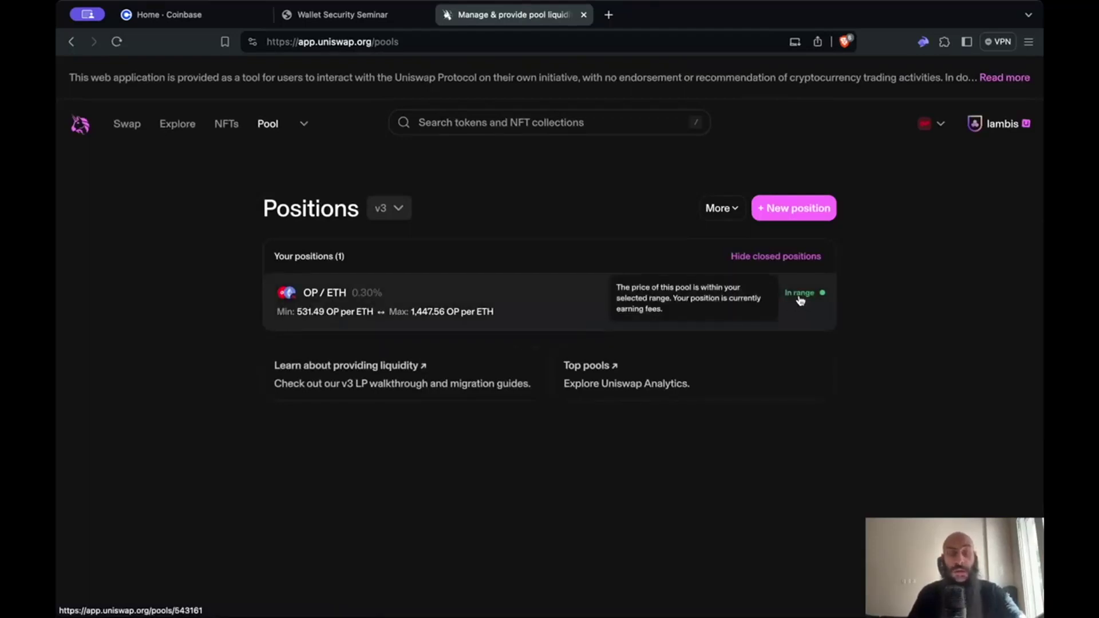
click(560, 307)
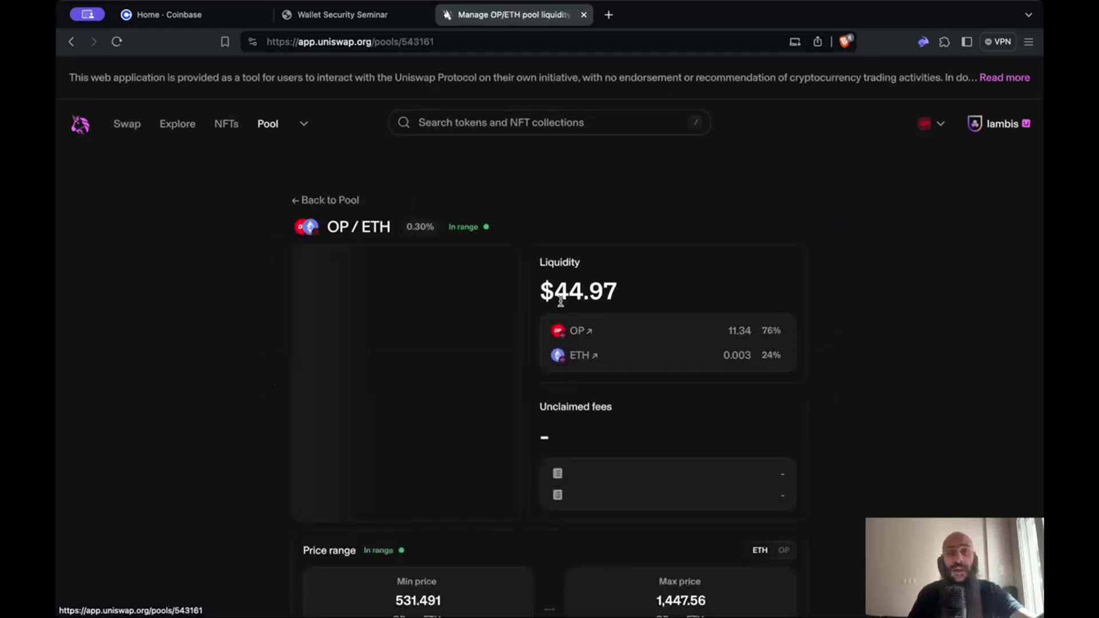
scroll(849, 321, down, 1)
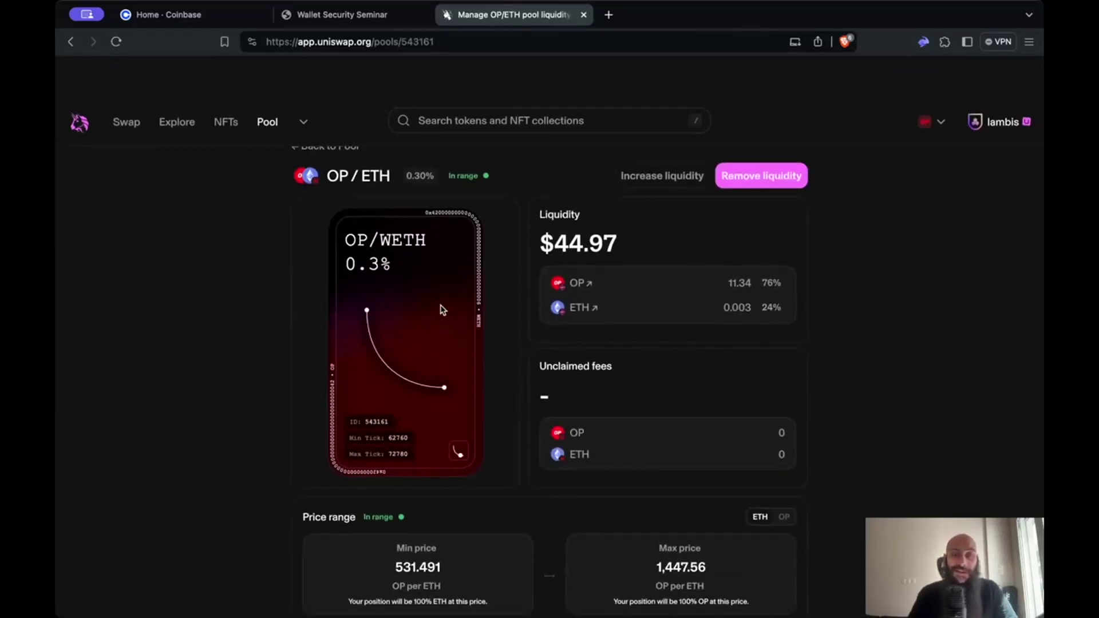
scroll(442, 310, down, 4)
scroll(442, 310, up, 5)
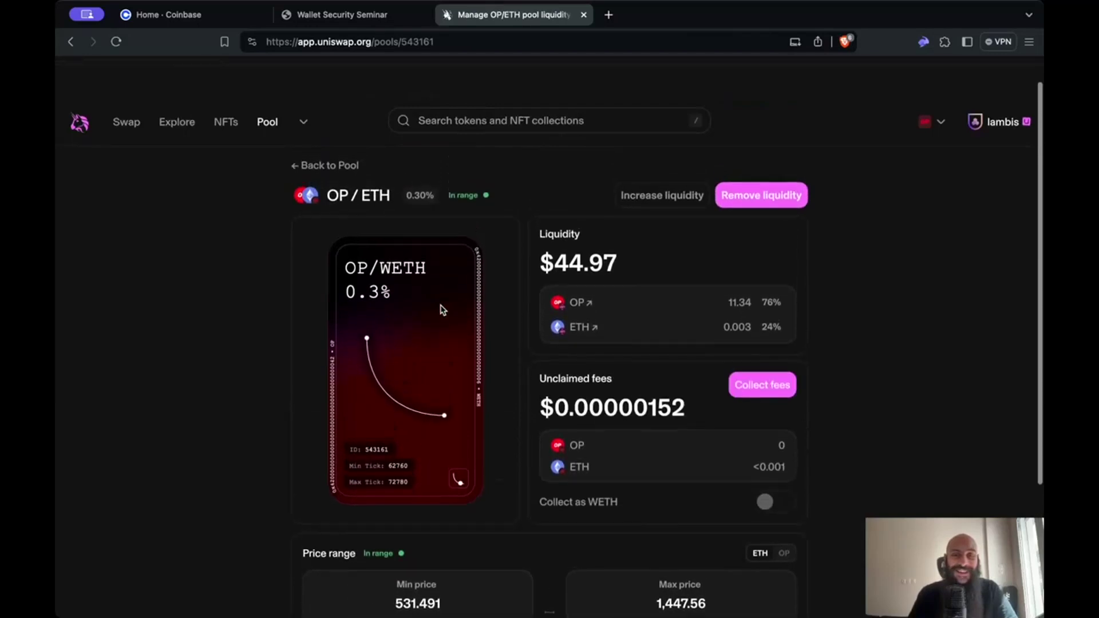
scroll(438, 341, down, 2)
scroll(438, 341, up, 2)
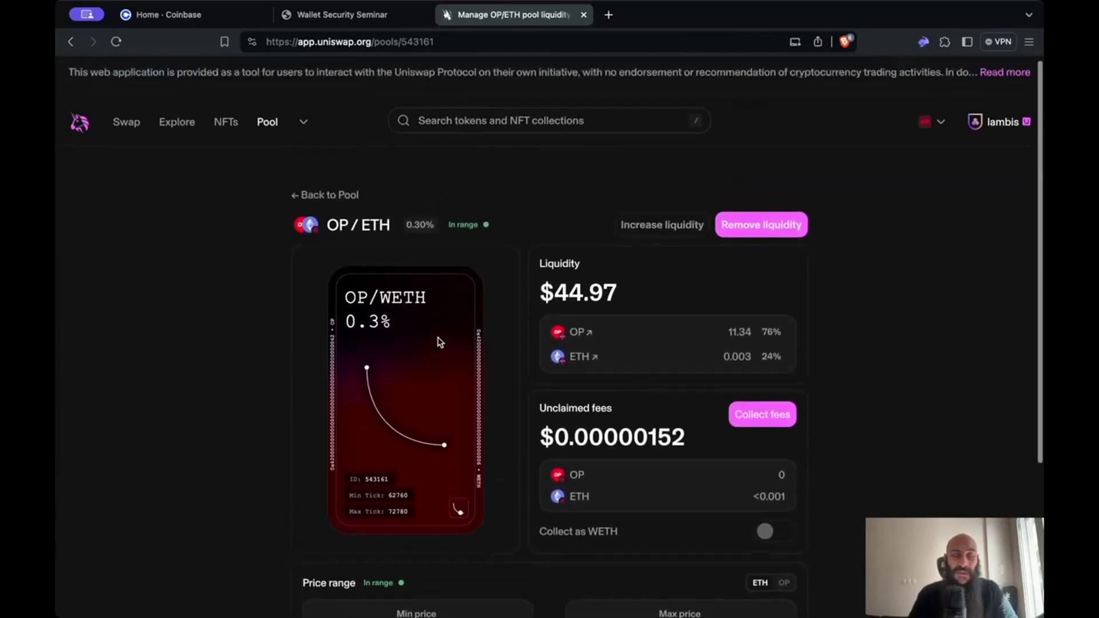
scroll(440, 342, down, 1)
scroll(439, 341, down, 2)
scroll(437, 342, up, 2)
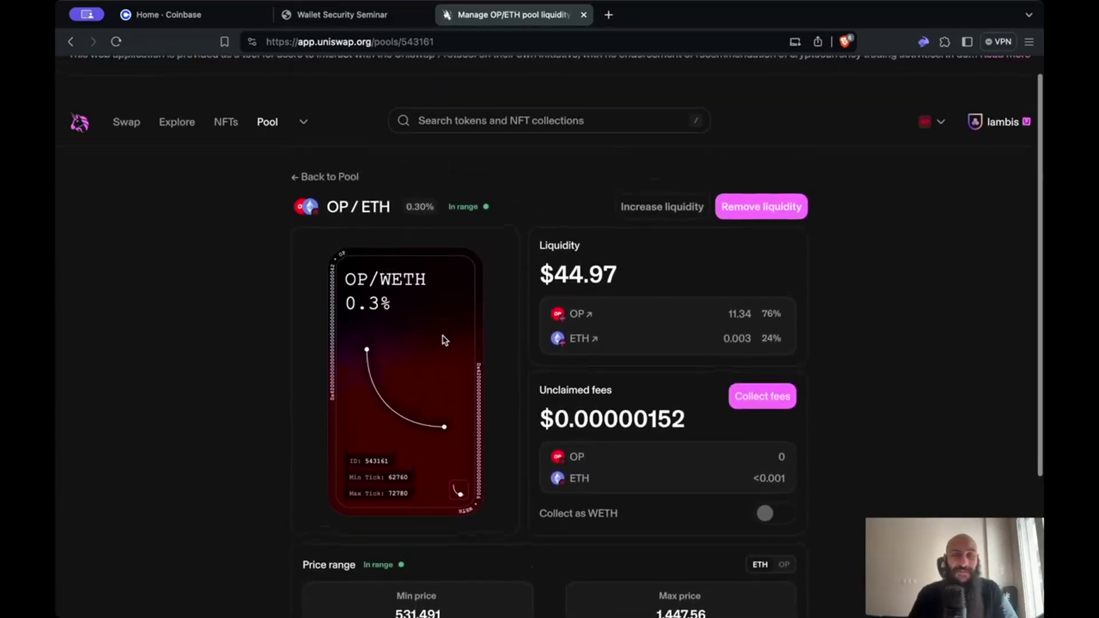
scroll(424, 383, down, 3)
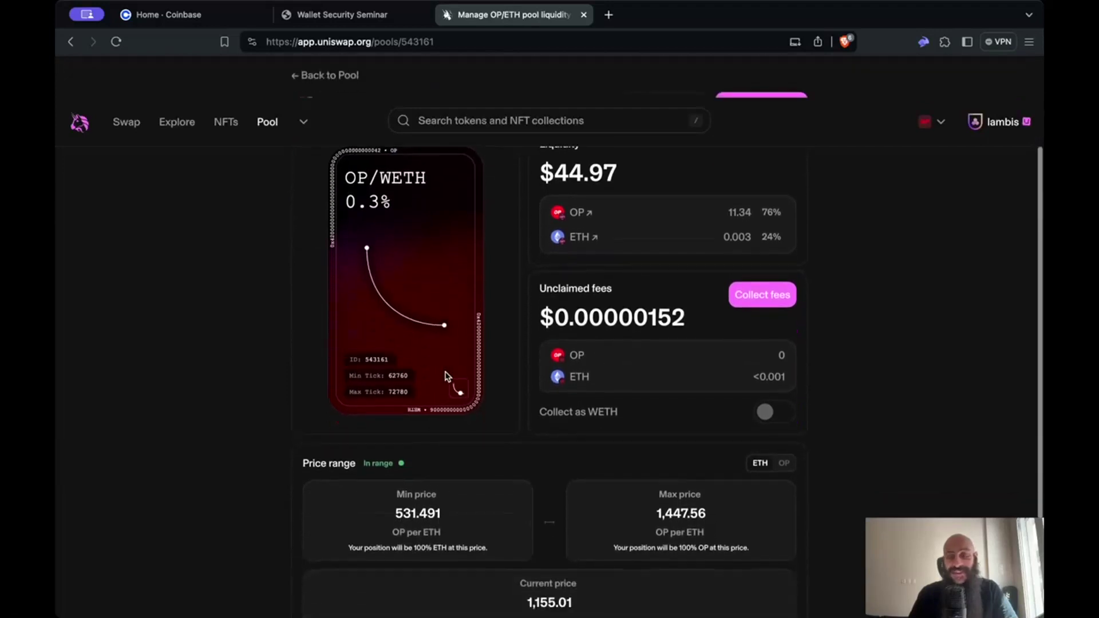
scroll(447, 376, up, 2)
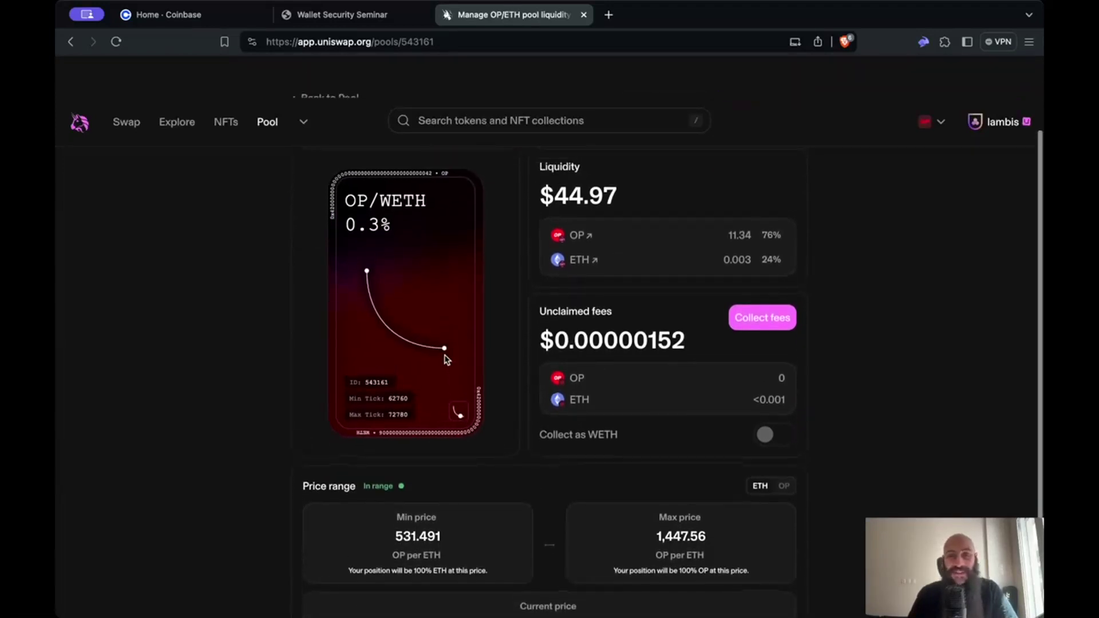
scroll(445, 359, up, 1)
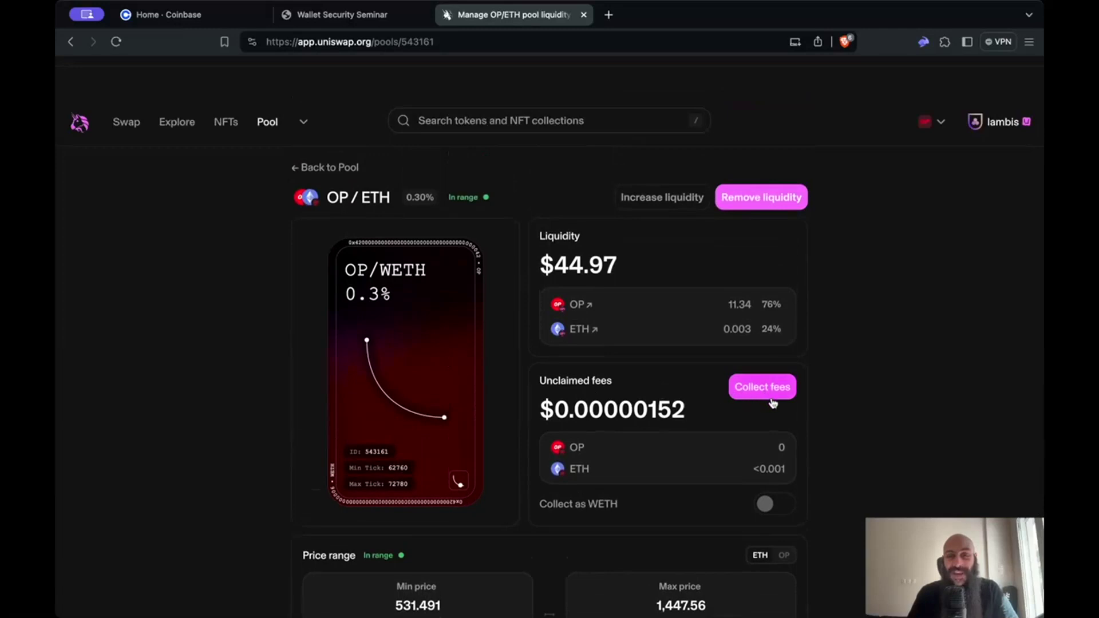
drag(691, 410, 560, 412)
click(609, 414)
scroll(677, 409, down, 4)
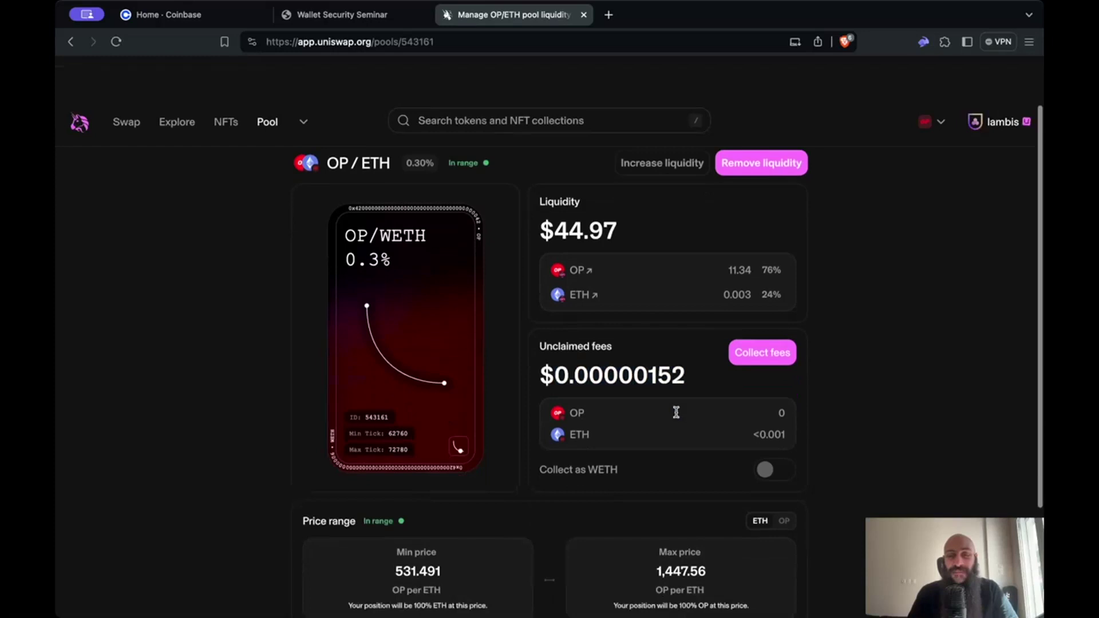
scroll(678, 417, up, 3)
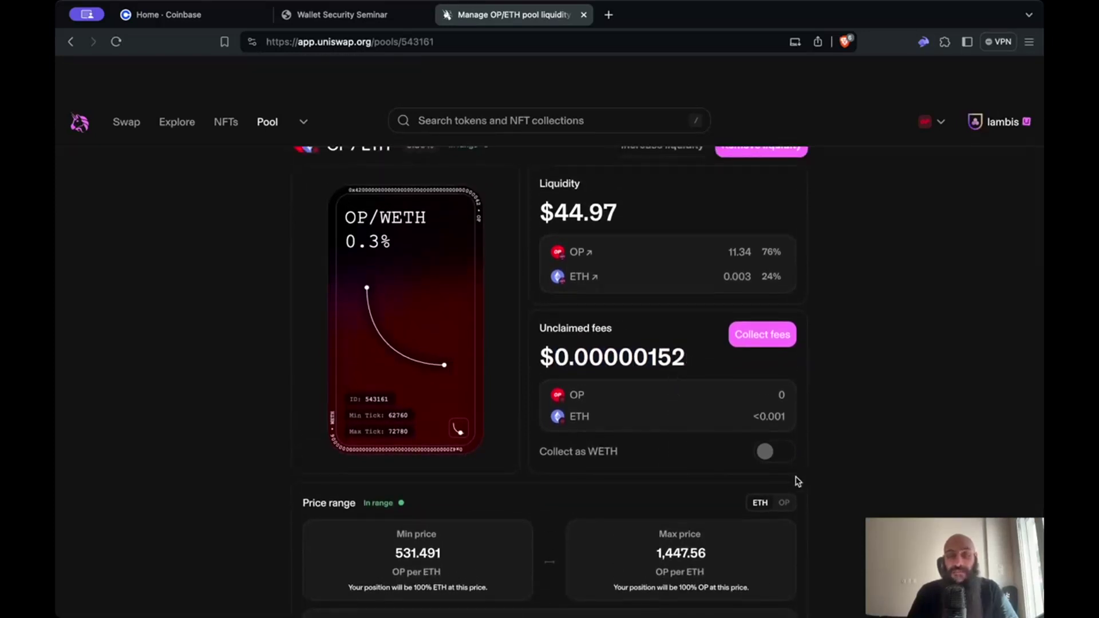
- Try the option to collect the position's unclaimed fees as WETH and turn it back off
click(765, 452)
click(766, 456)
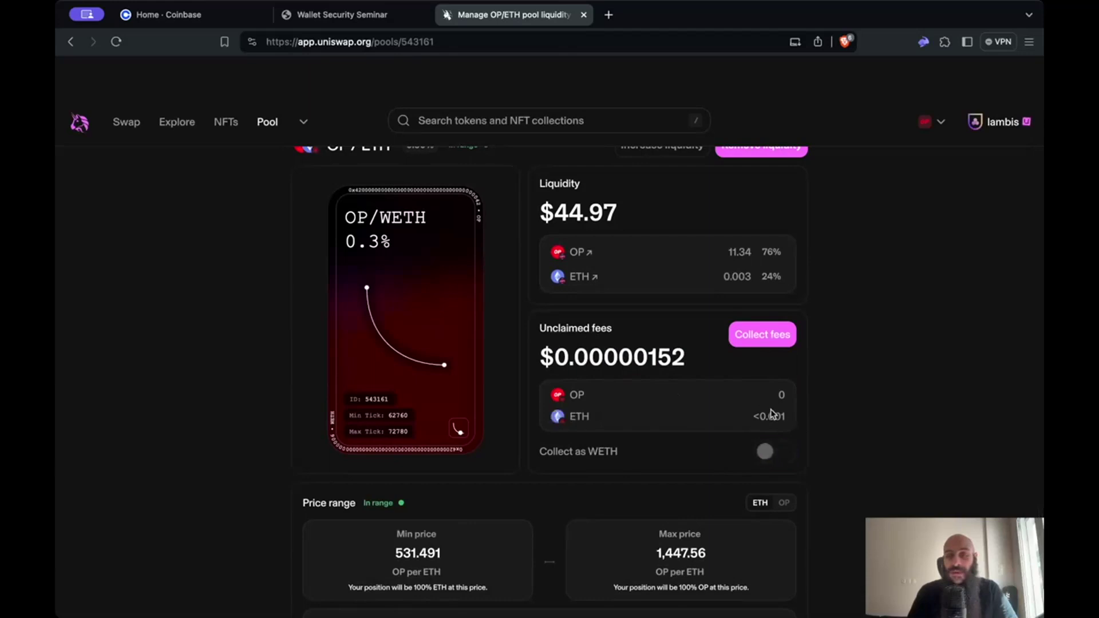
scroll(728, 430, down, 2)
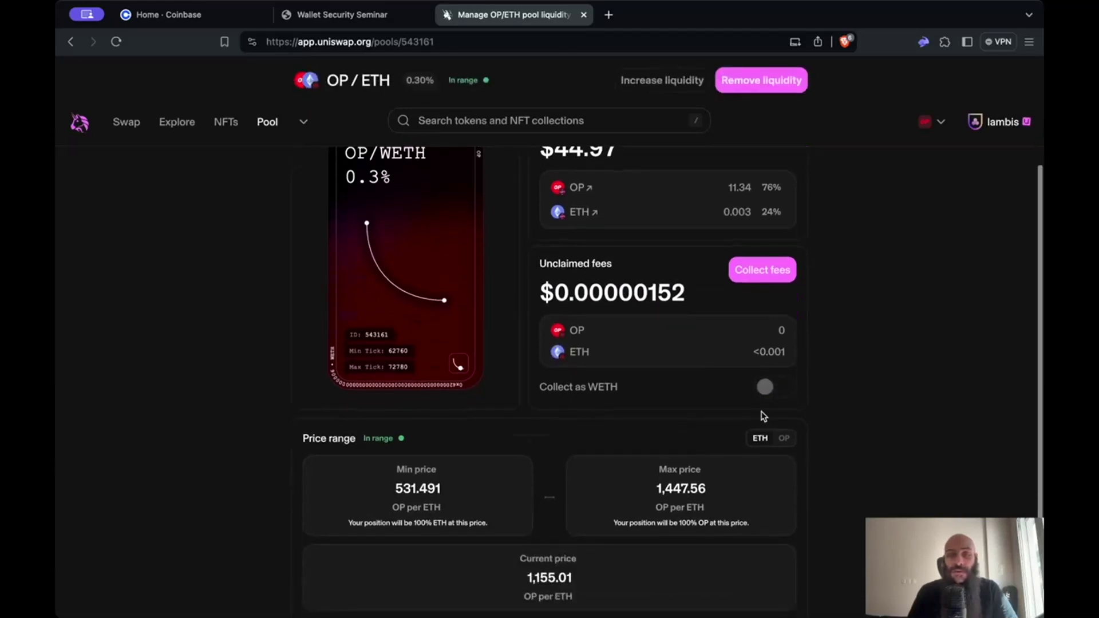
click(759, 385)
scroll(641, 409, down, 1)
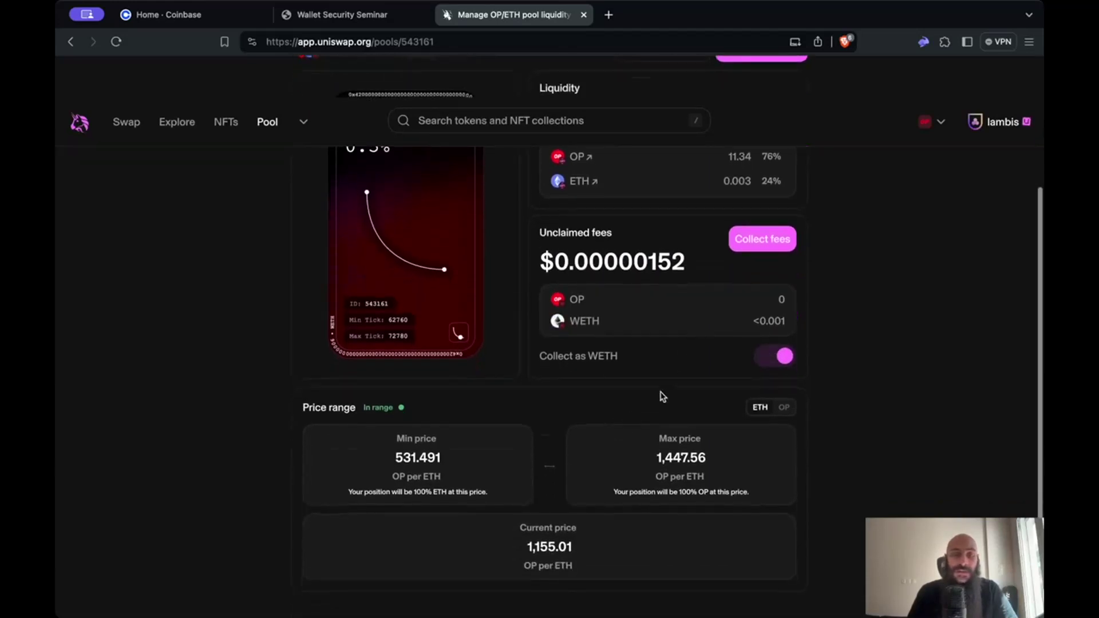
click(775, 361)
scroll(664, 401, up, 3)
scroll(652, 404, up, 1)
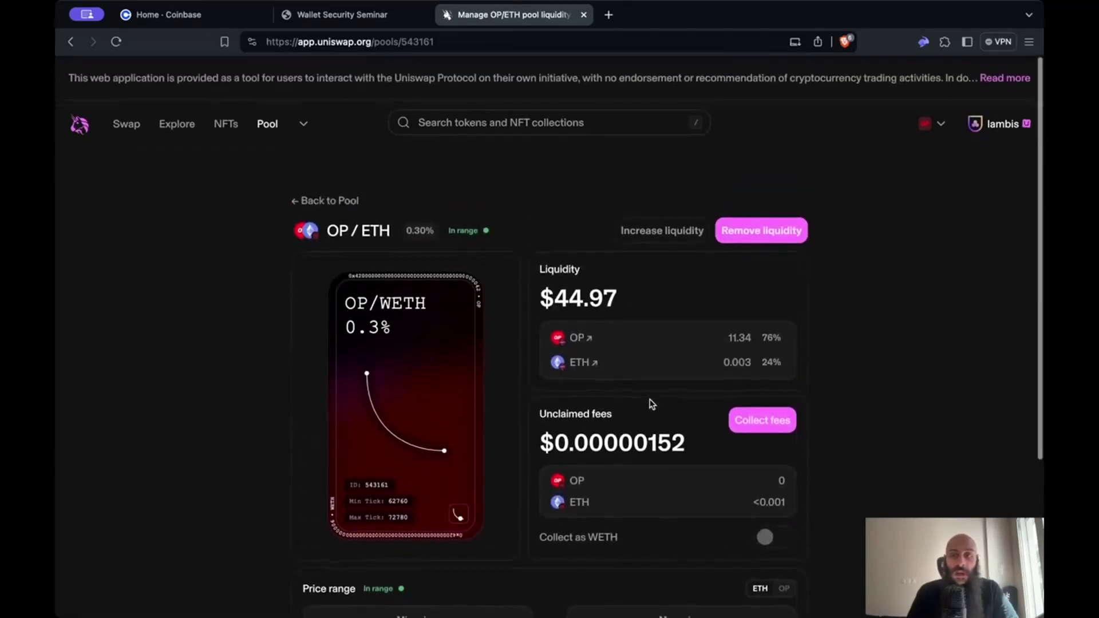
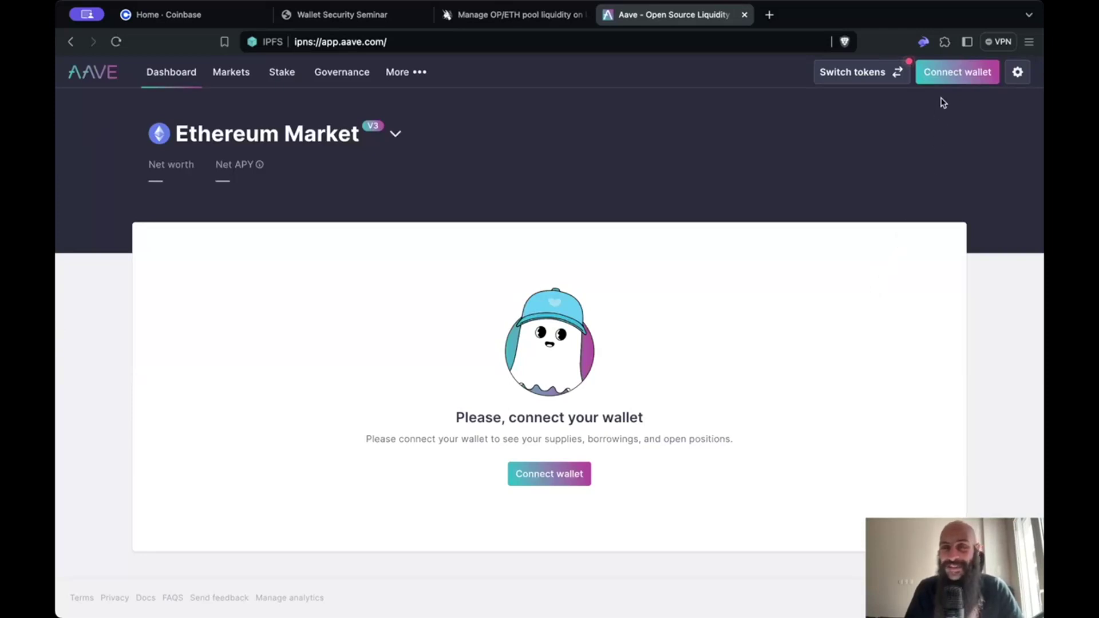
- Connect the browser wallet to Aave and select the Version 3 Base market
click(946, 80)
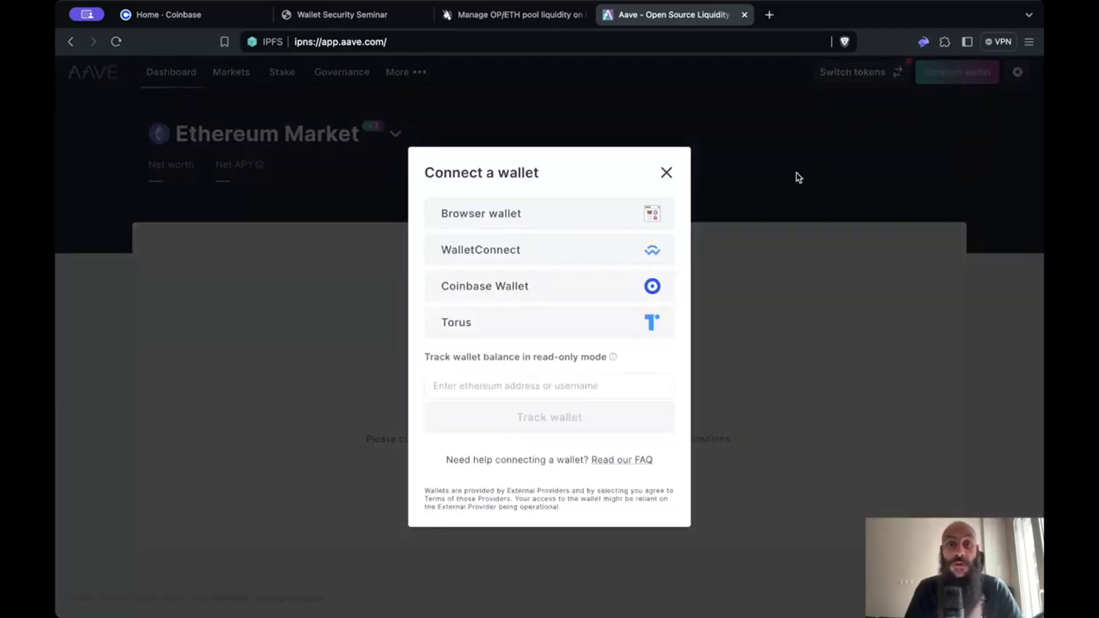
click(508, 214)
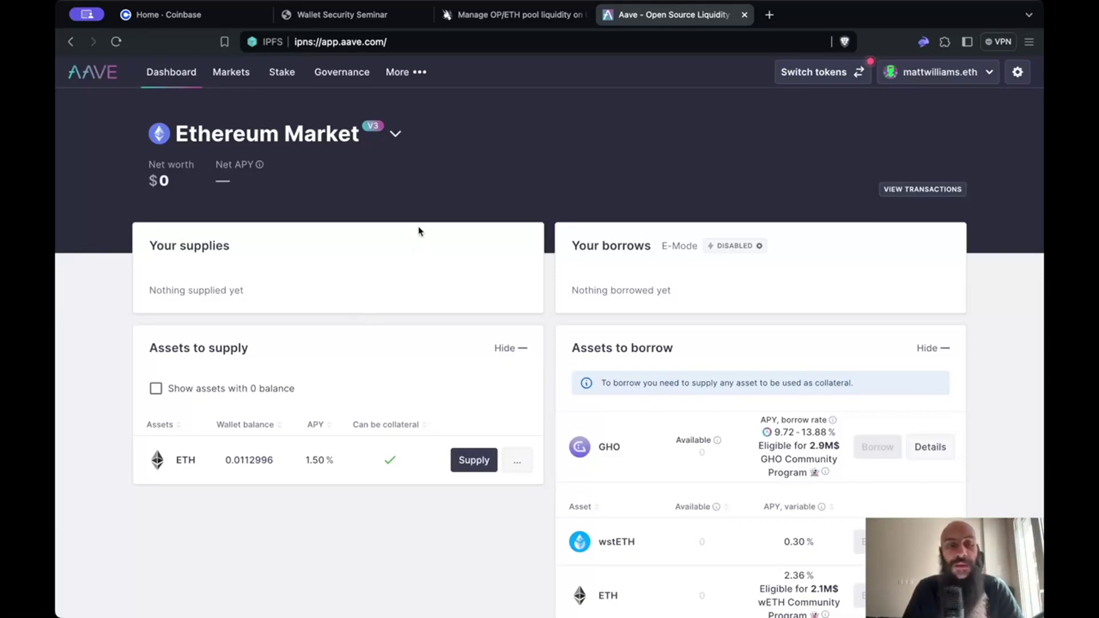
click(396, 135)
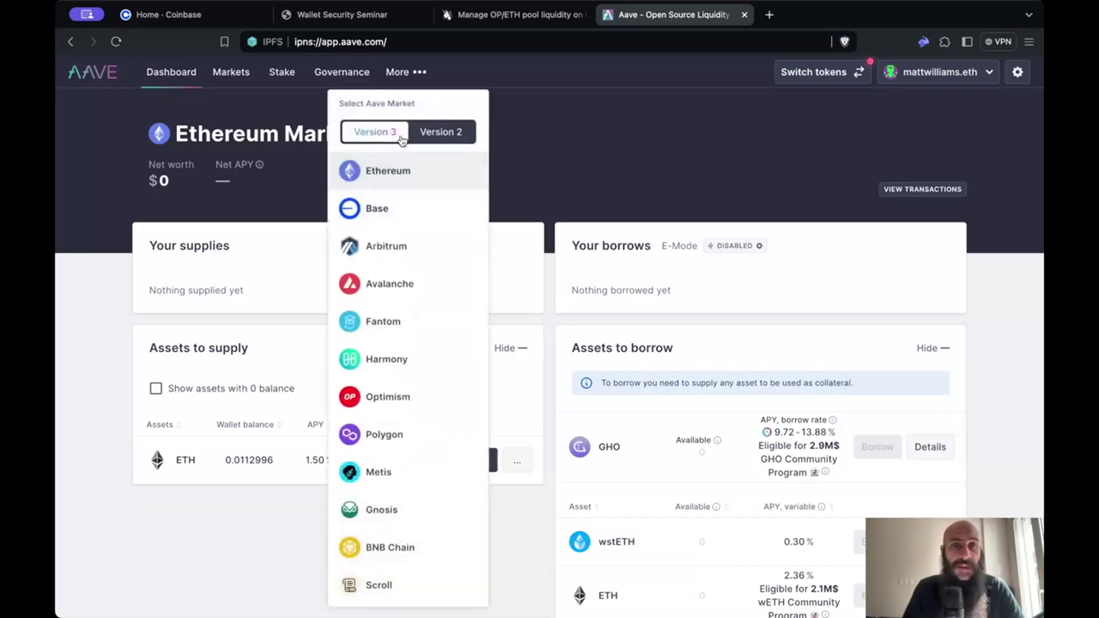
click(412, 220)
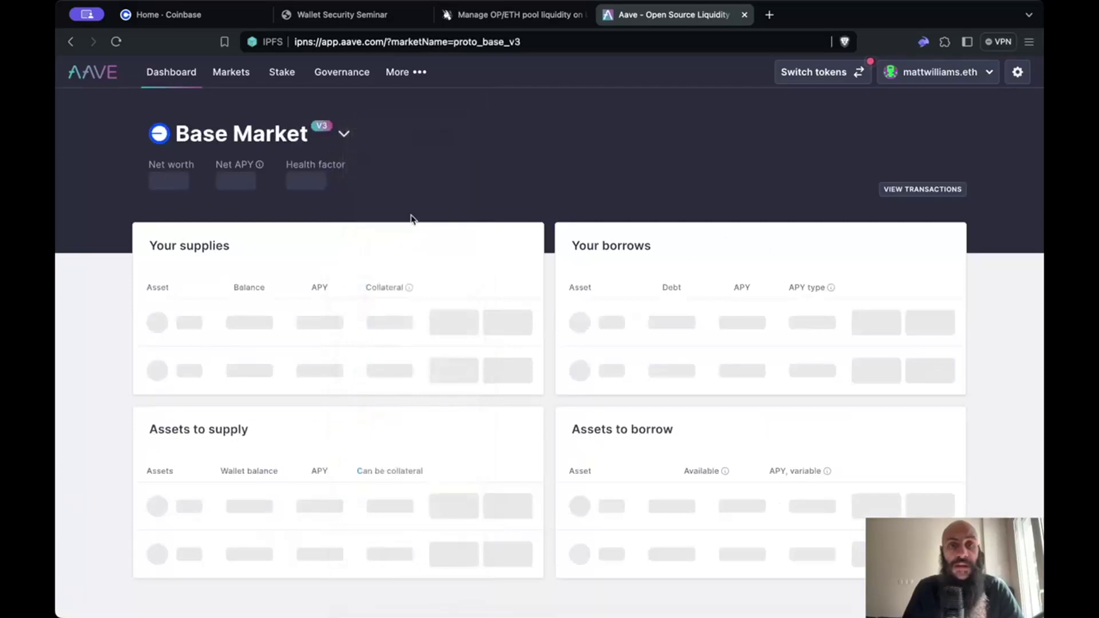
- Switch to the Optimism V3 market and examine the assets available to supply and borrow
click(347, 137)
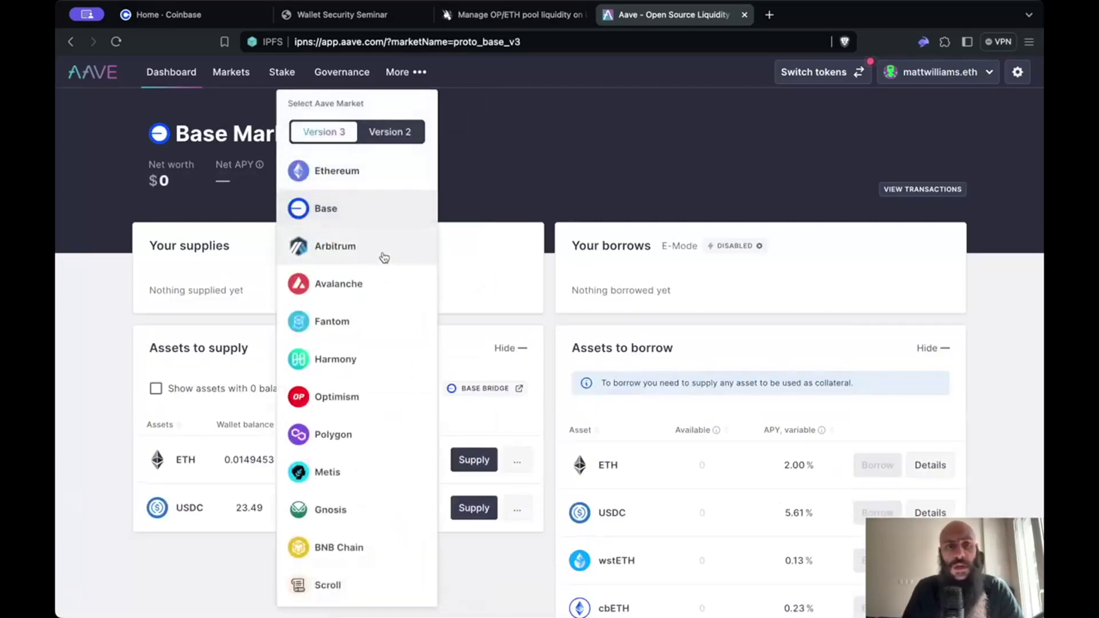
click(351, 395)
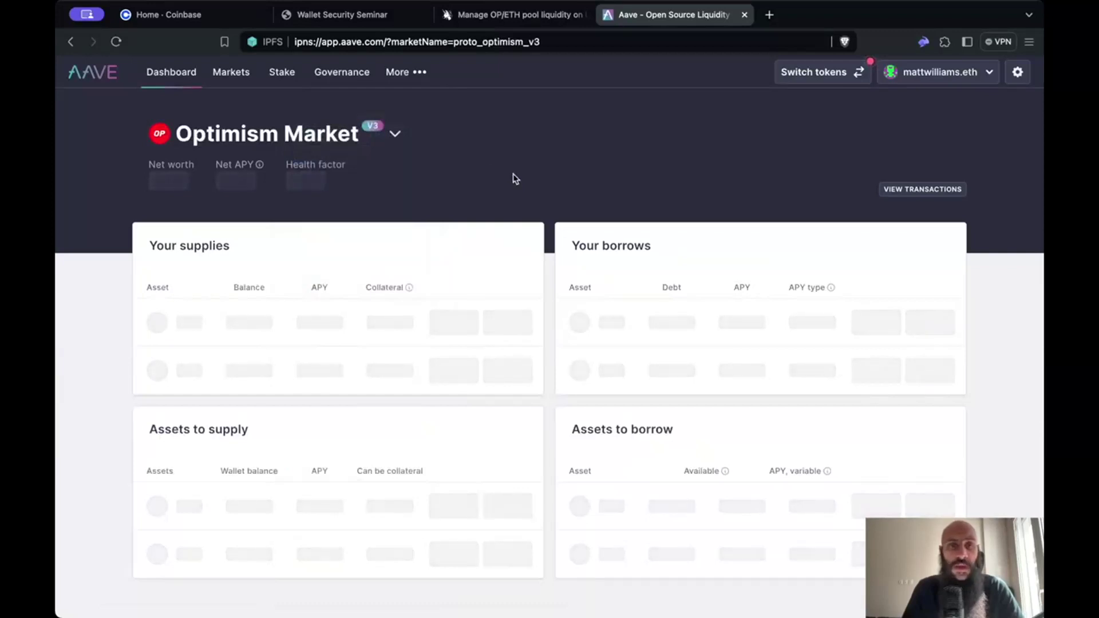
scroll(490, 179, down, 1)
scroll(489, 180, up, 1)
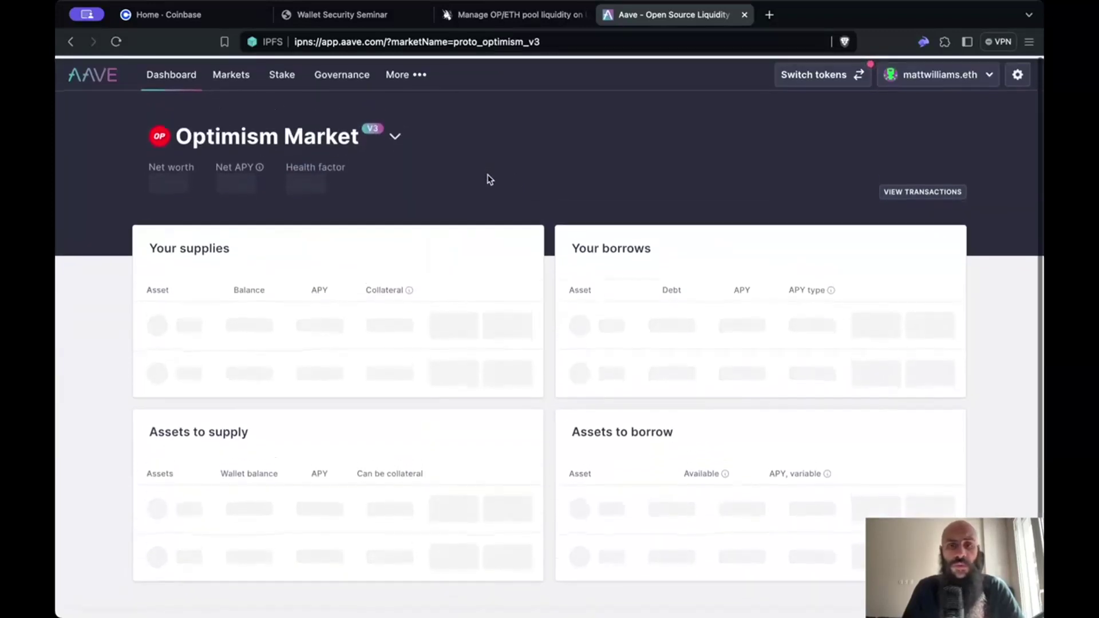
click(407, 143)
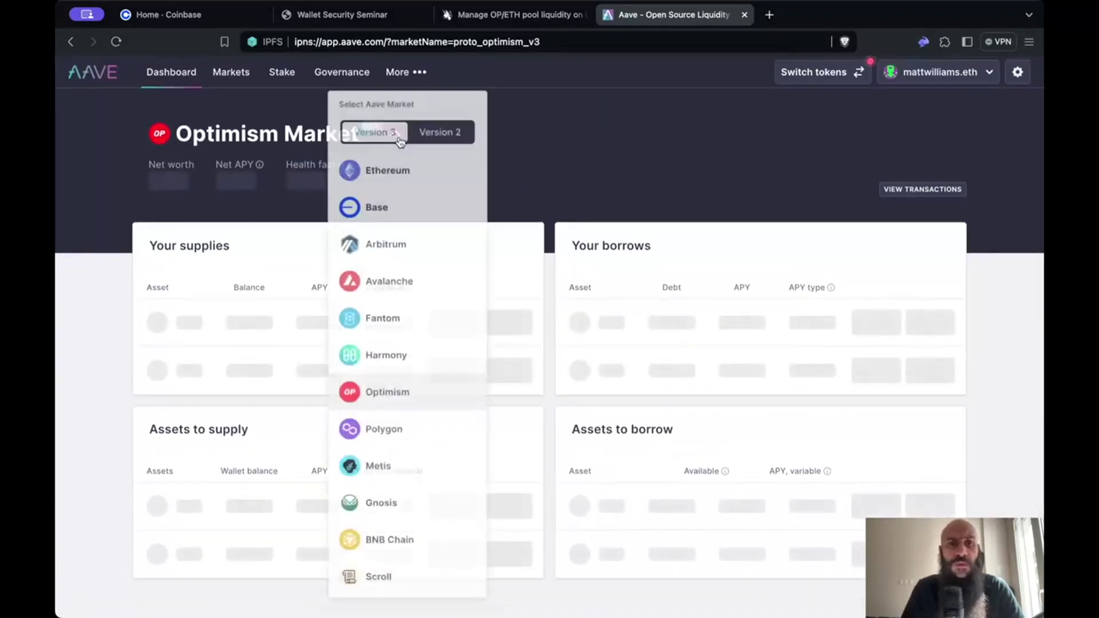
click(479, 365)
scroll(479, 365, down, 2)
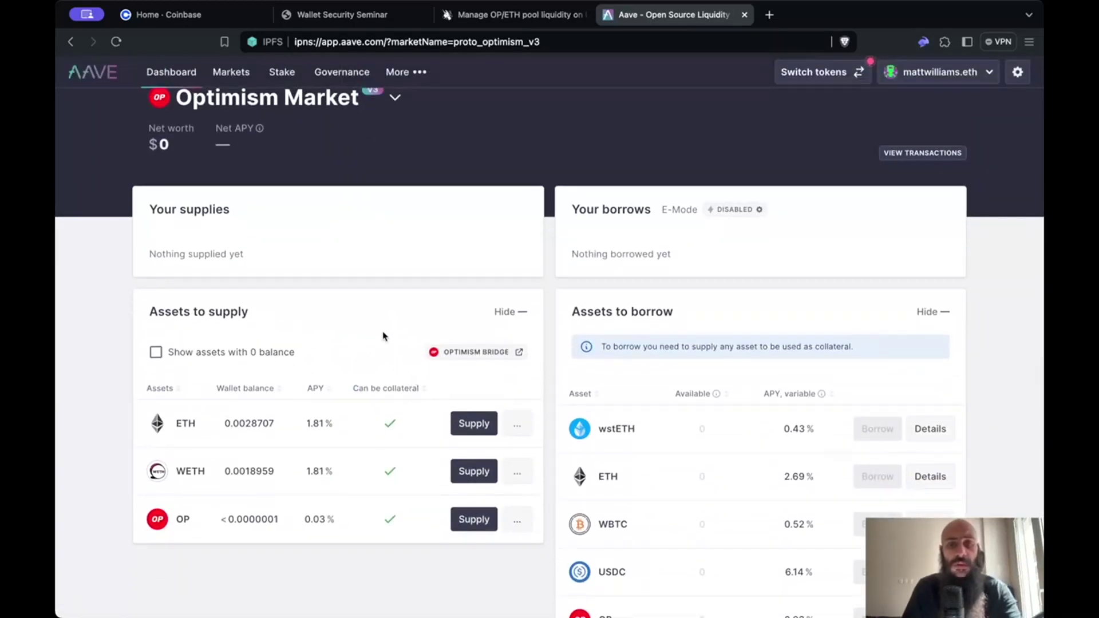
scroll(362, 244, up, 1)
scroll(362, 243, up, 2)
- Return to the Version 3 Base market and bring up its supply and borrow asset lists
click(395, 133)
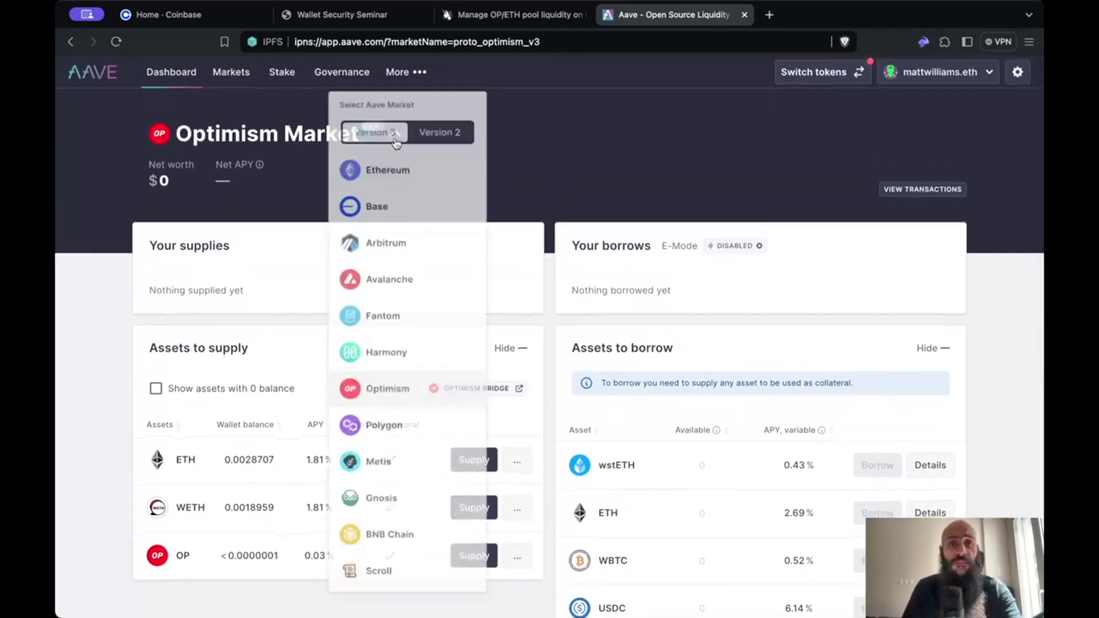
click(411, 209)
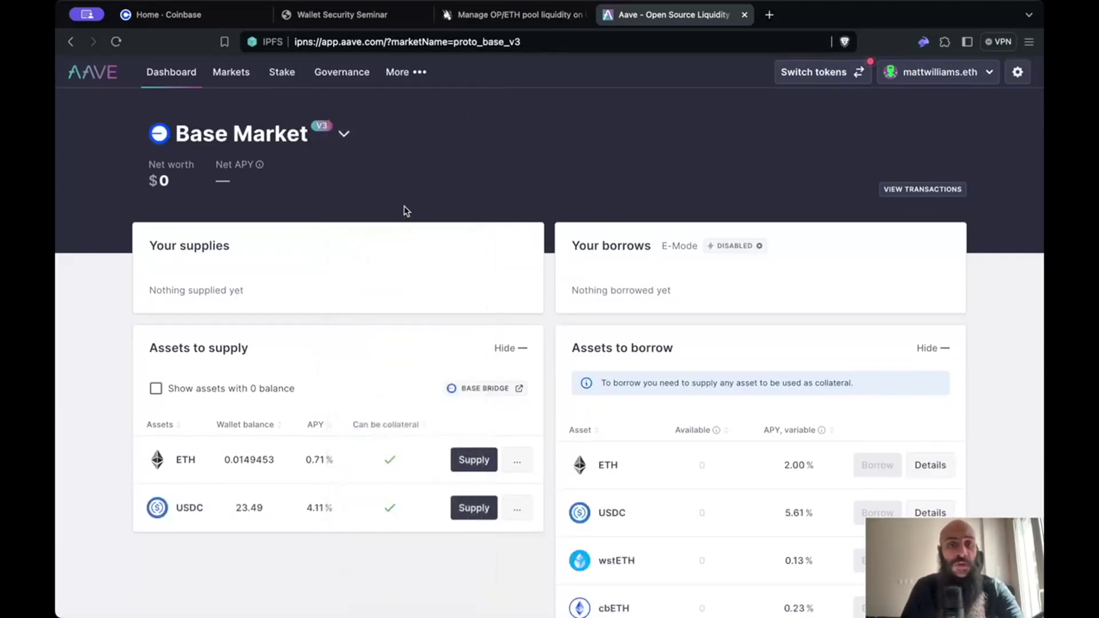
scroll(323, 462, down, 2)
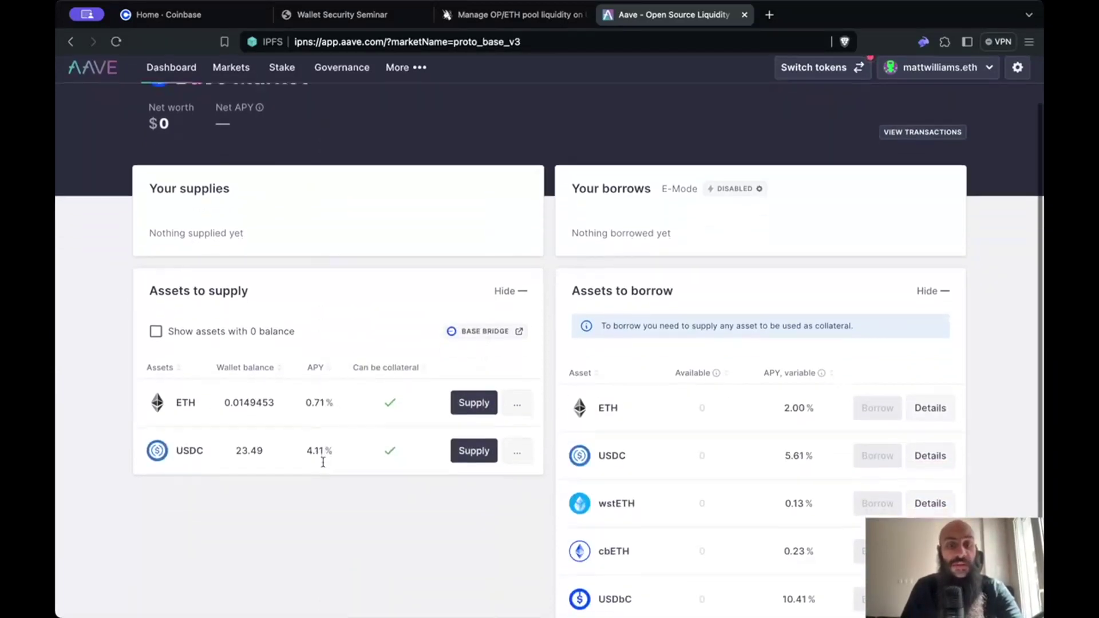
- Set up a supply of the full 23.488579 USDC wallet balance and switch the wallet to the Base network
scroll(323, 463, up, 2)
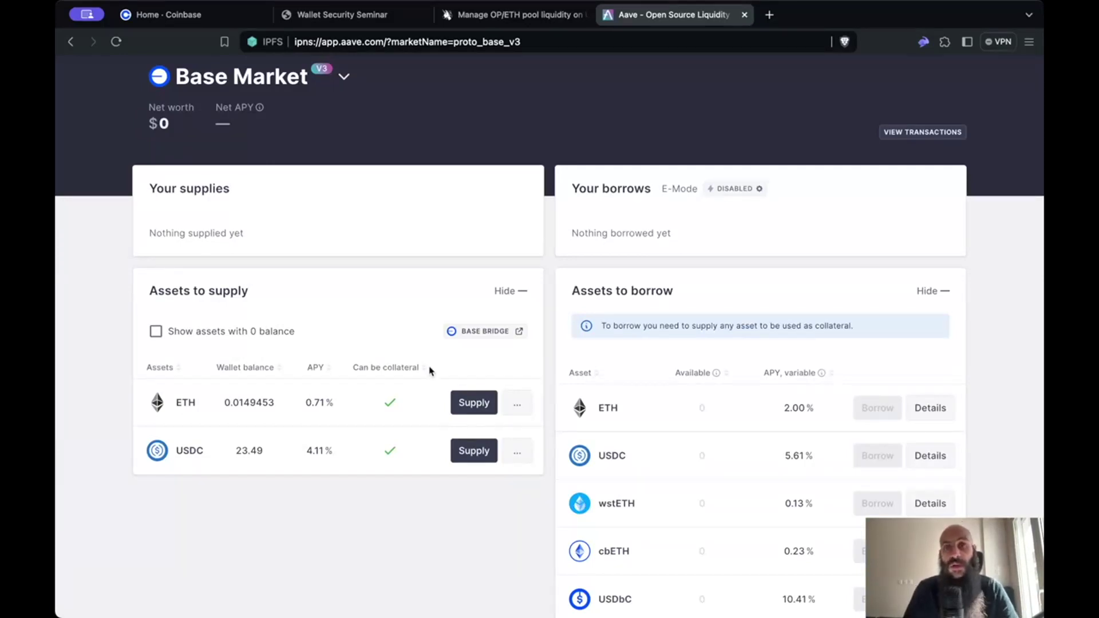
scroll(431, 371, down, 1)
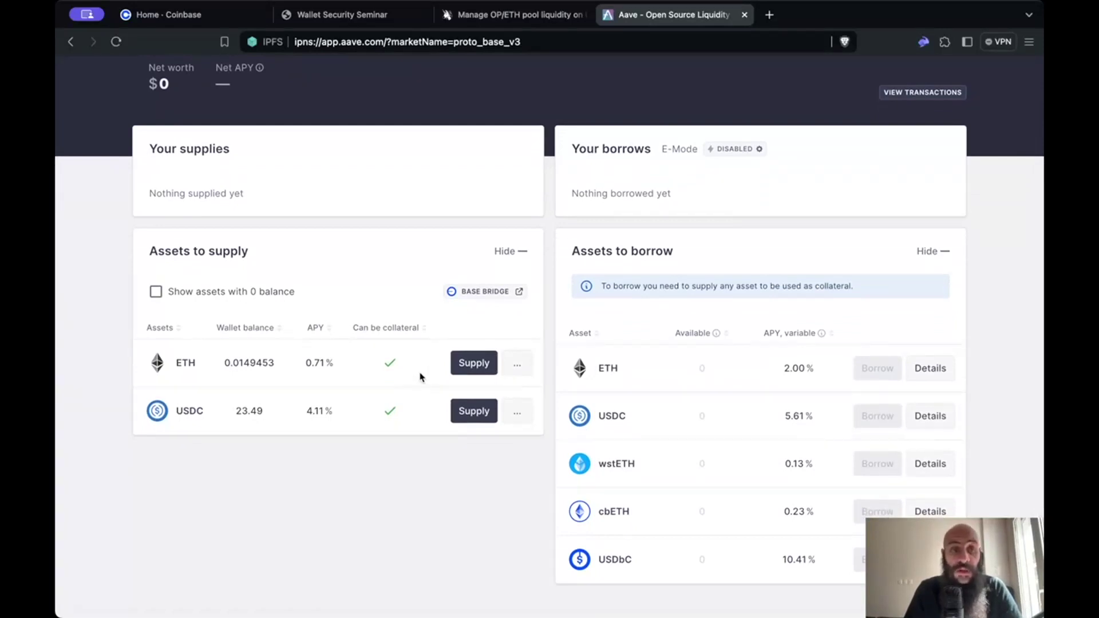
scroll(422, 375, down, 1)
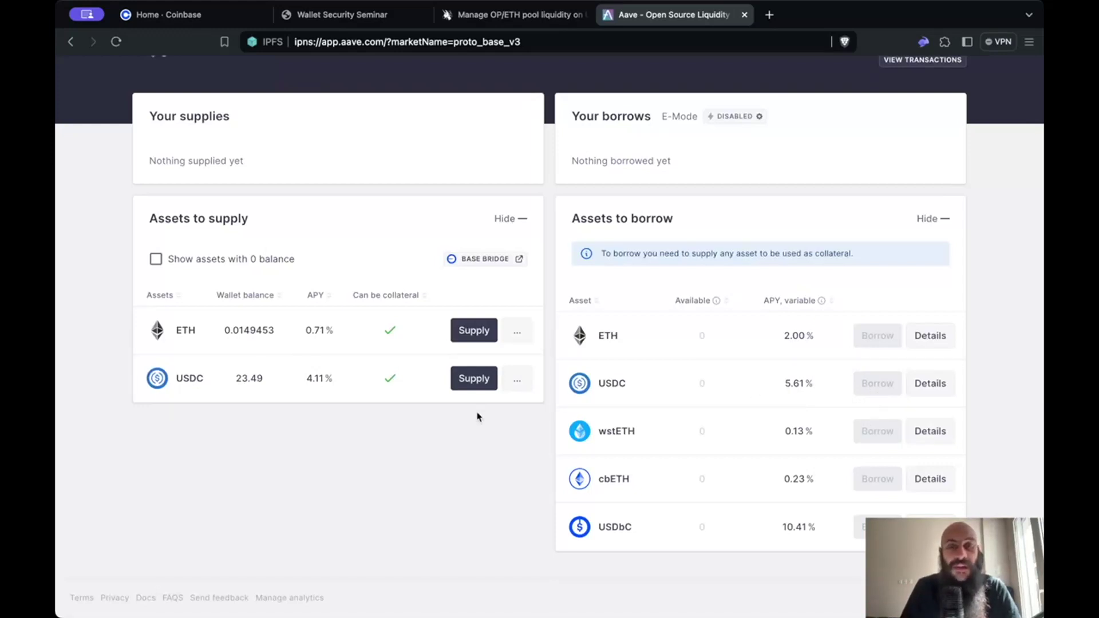
click(463, 382)
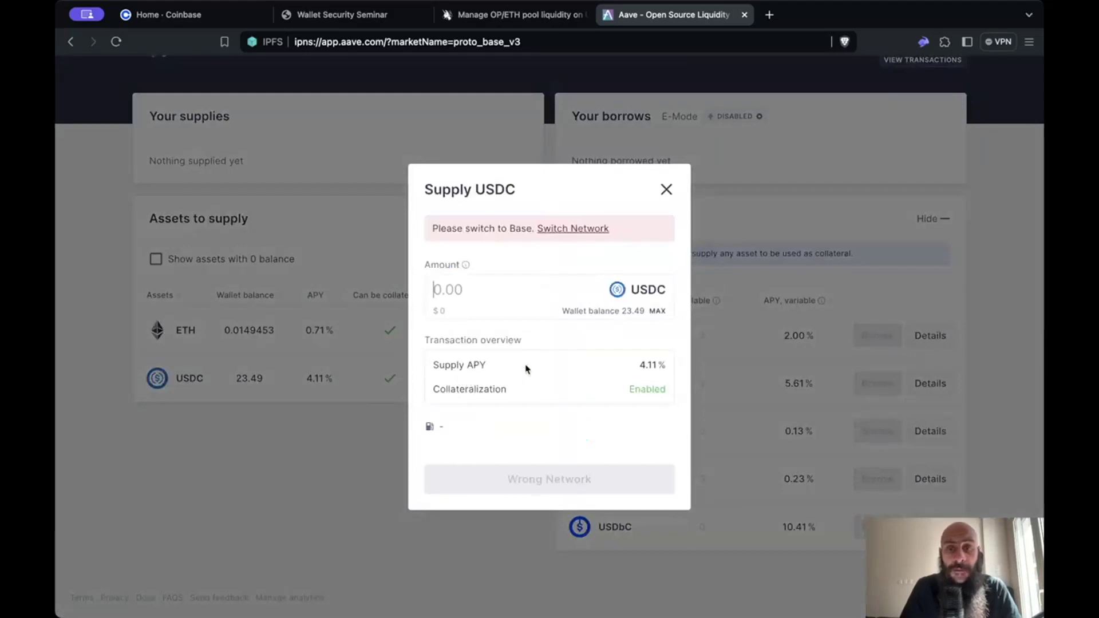
click(657, 313)
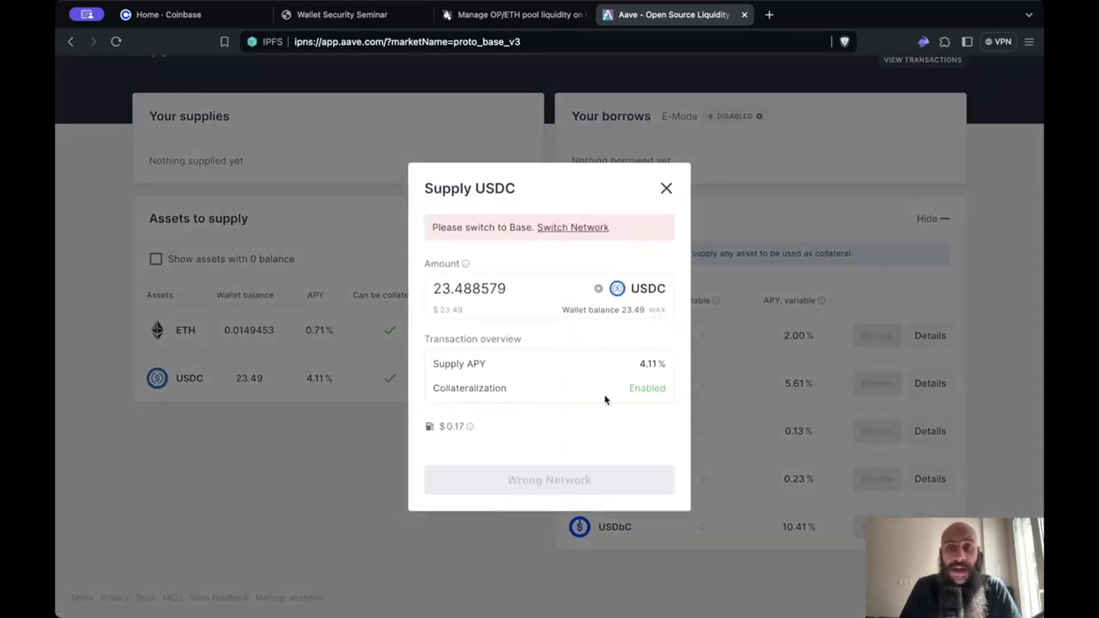
click(577, 228)
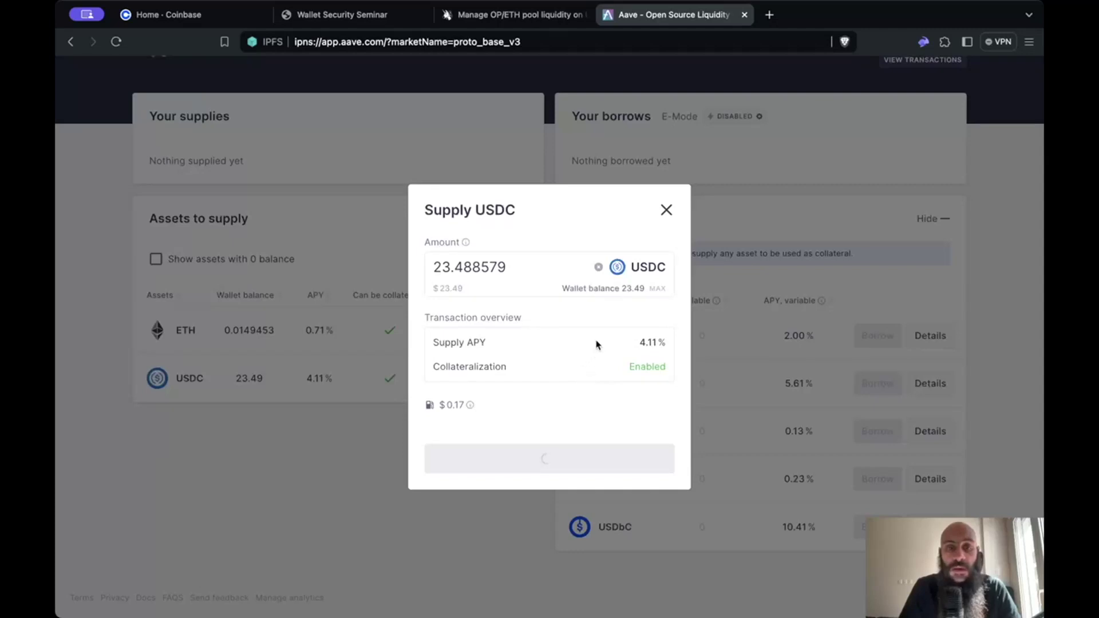
- Approve and submit the USDC supply, and add its aToken to the wallet
click(561, 446)
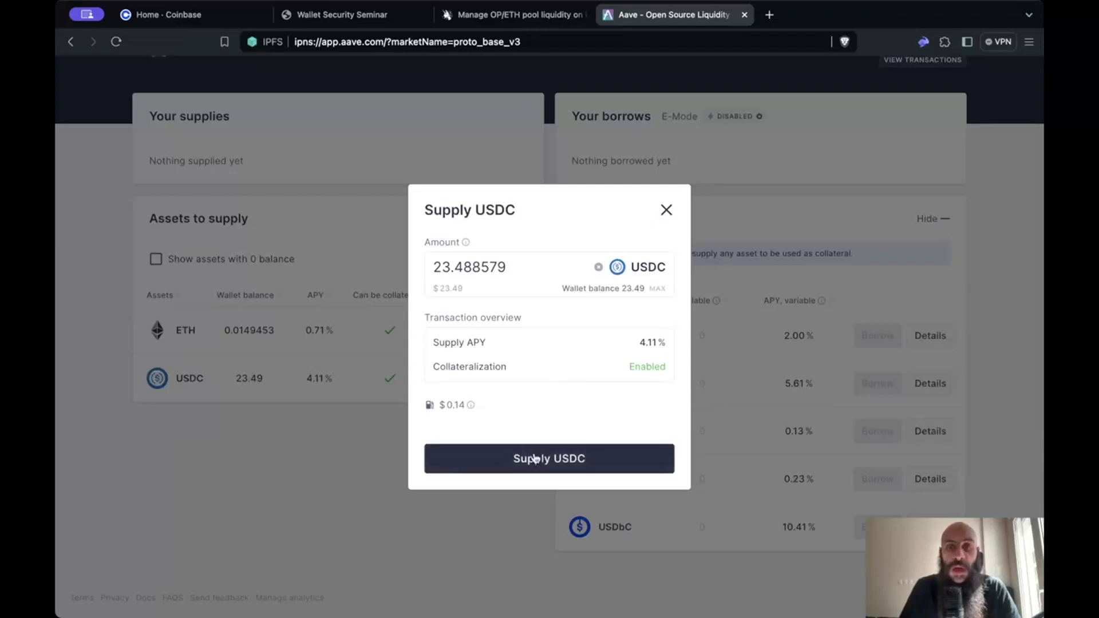
click(535, 460)
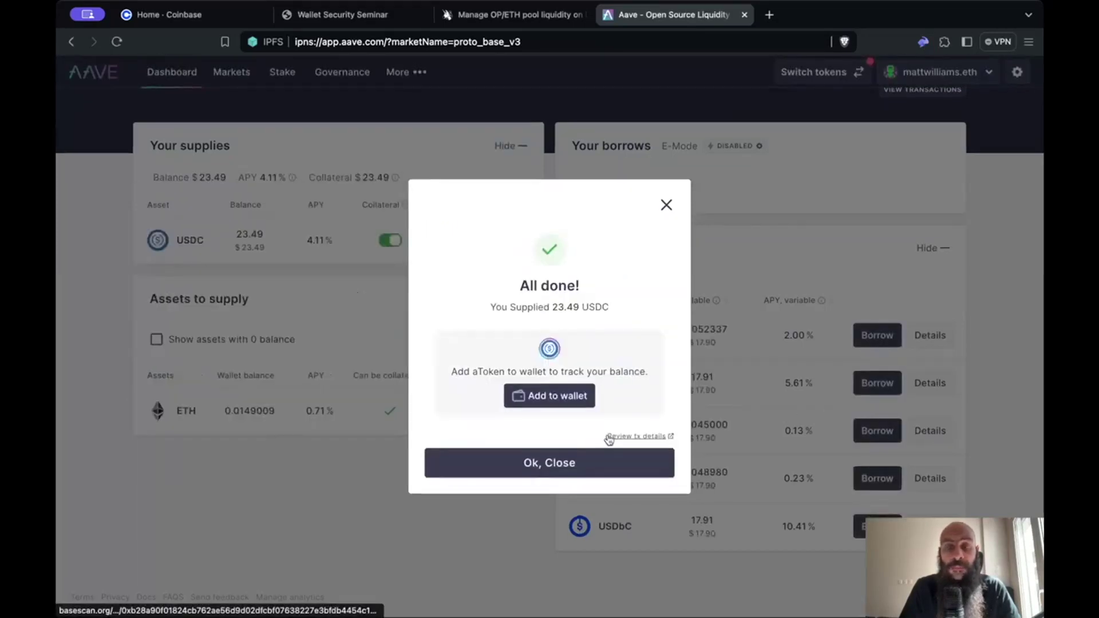
click(565, 400)
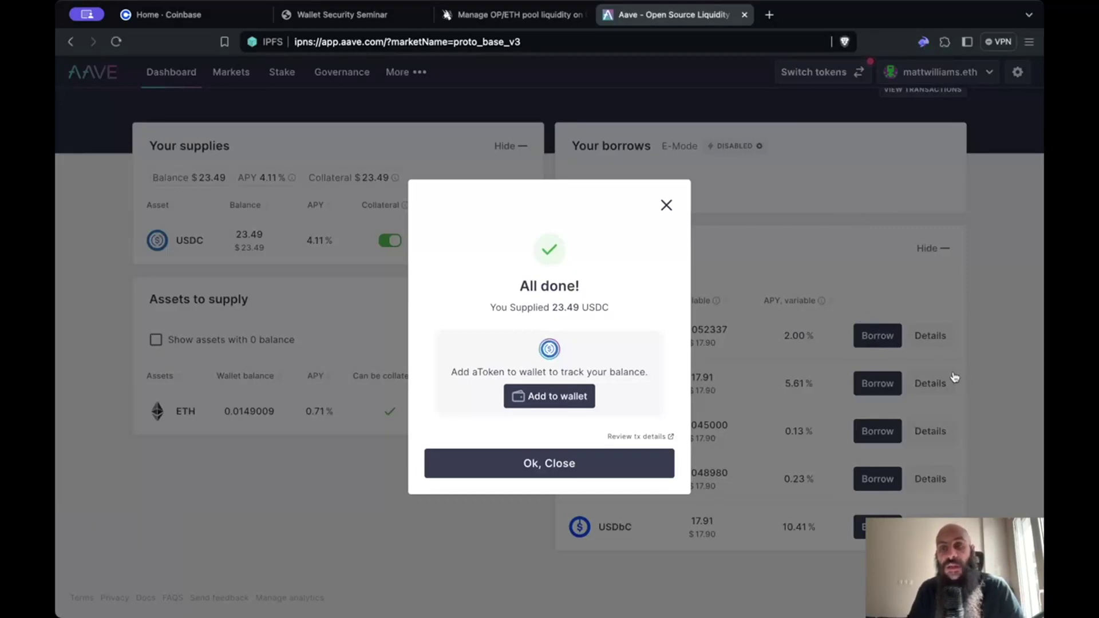
click(574, 466)
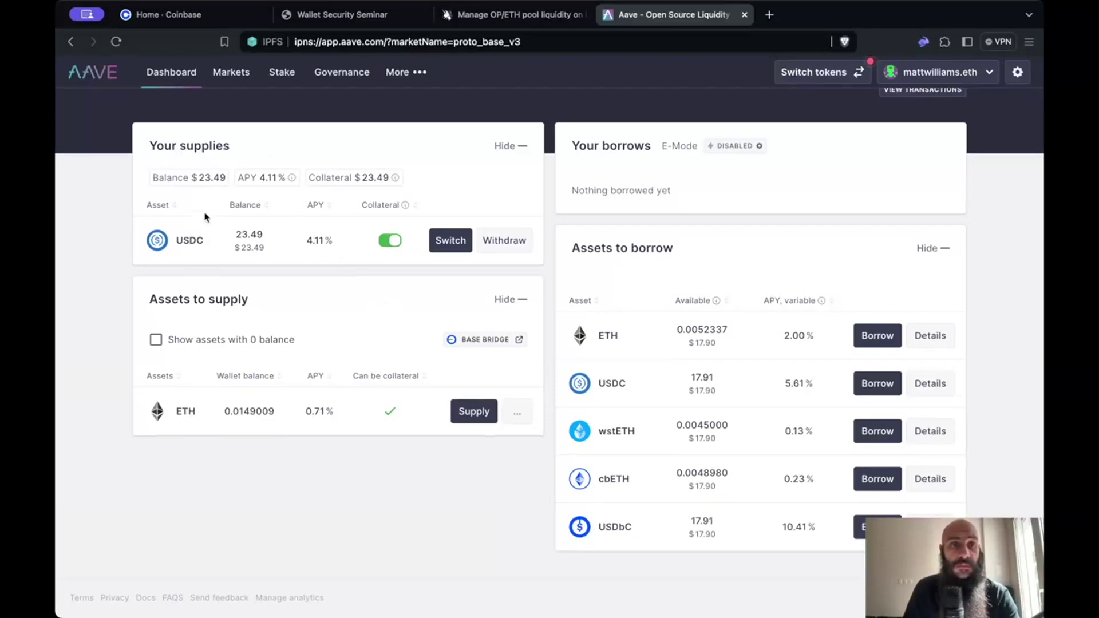
- Preview switching the entire USDC supply to WETH, examine the supply APY change, and leave without approving
scroll(192, 149, up, 1)
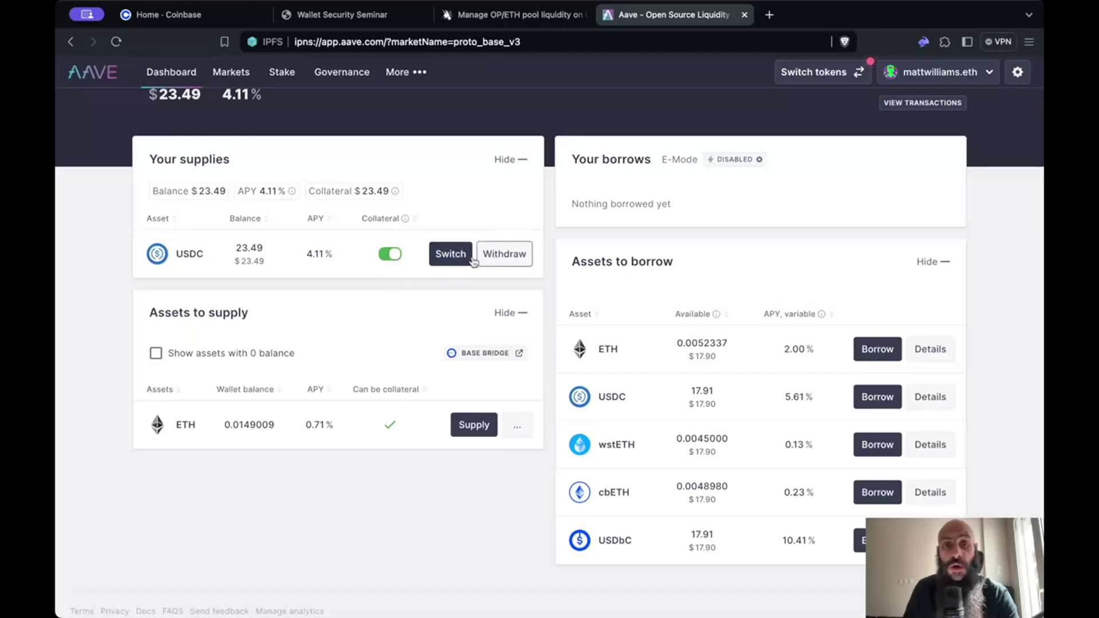
click(452, 259)
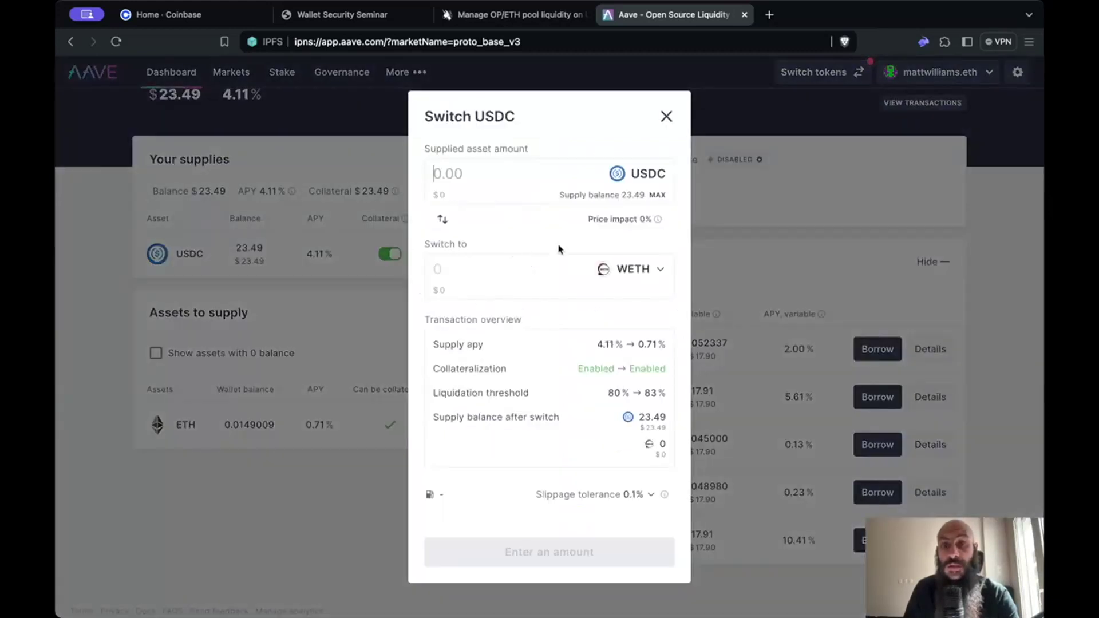
click(657, 195)
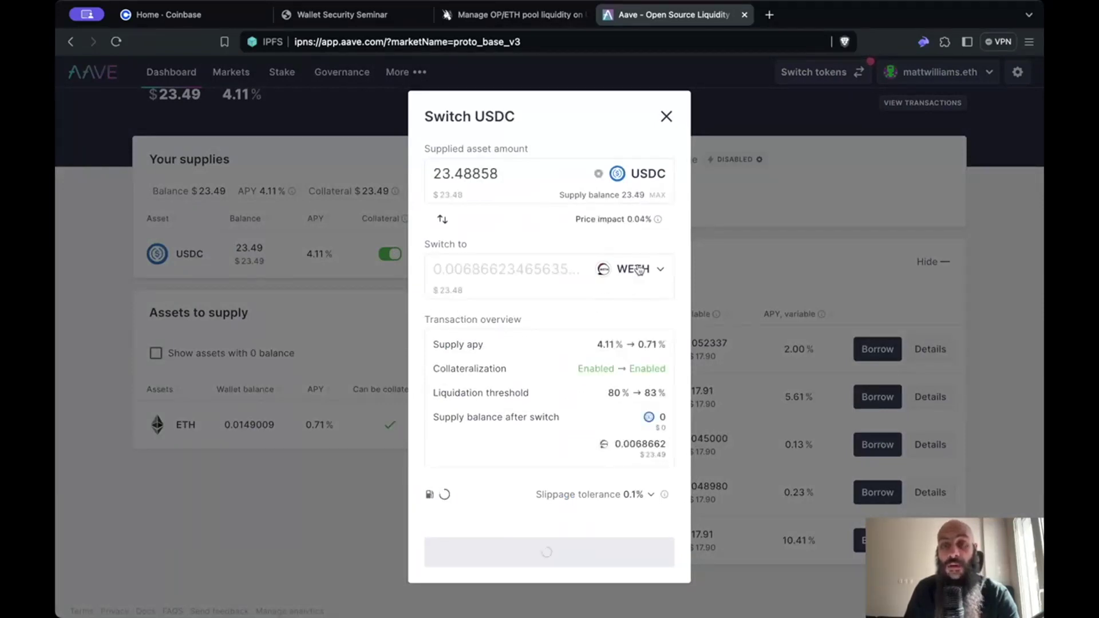
drag(600, 319, 658, 325)
drag(591, 324, 626, 325)
click(597, 326)
click(618, 324)
click(625, 325)
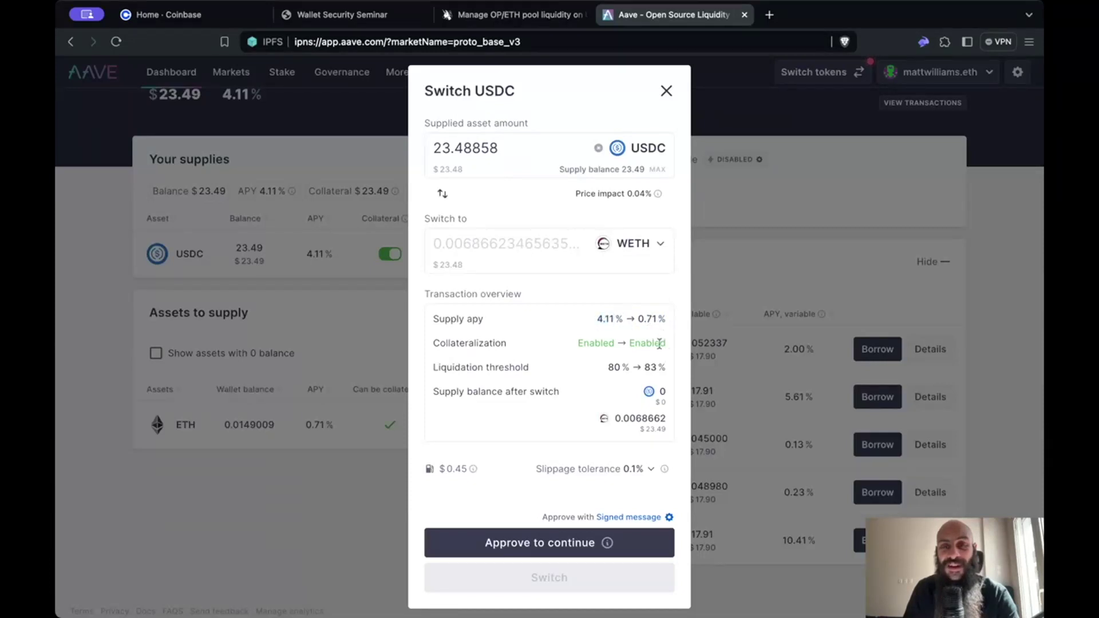
click(665, 93)
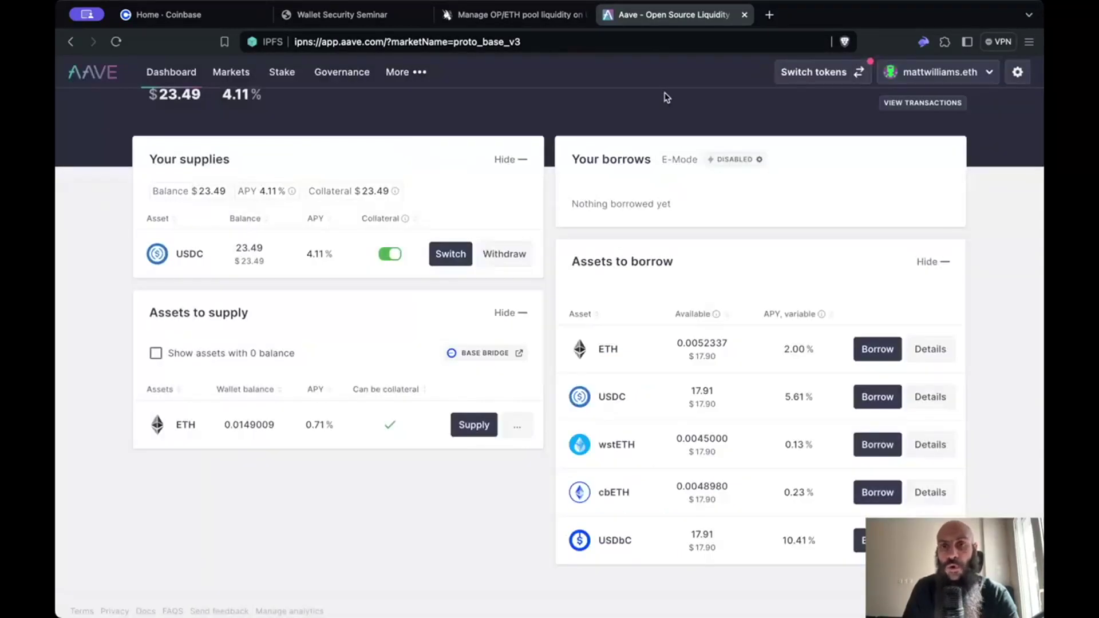
- Start borrowing ETH in the Base market with the maximum available amount
scroll(580, 230, up, 3)
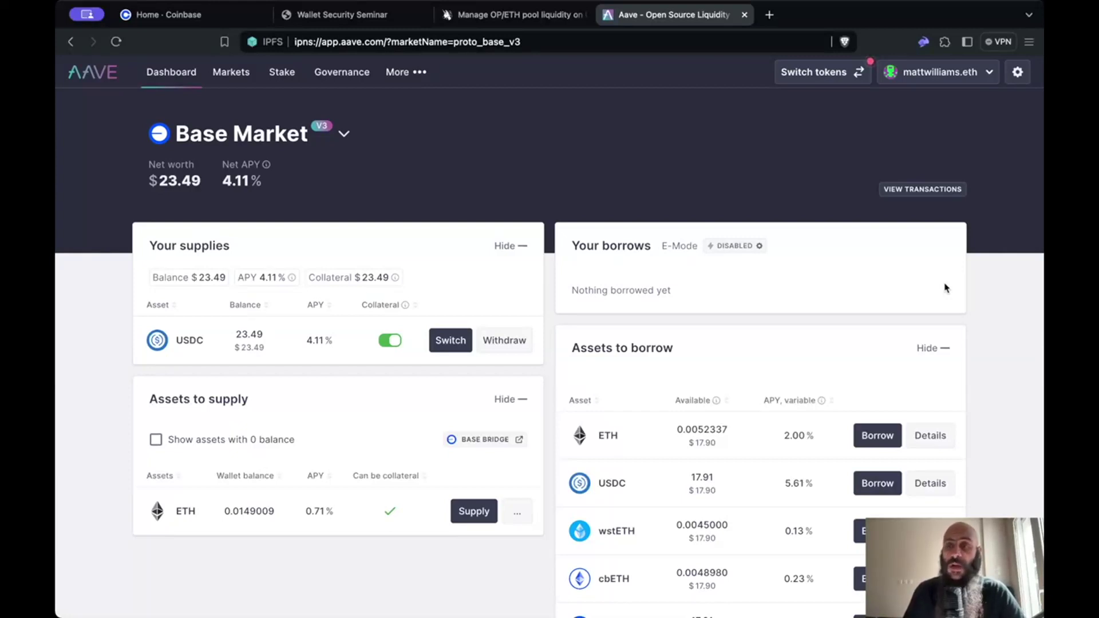
scroll(946, 288, down, 3)
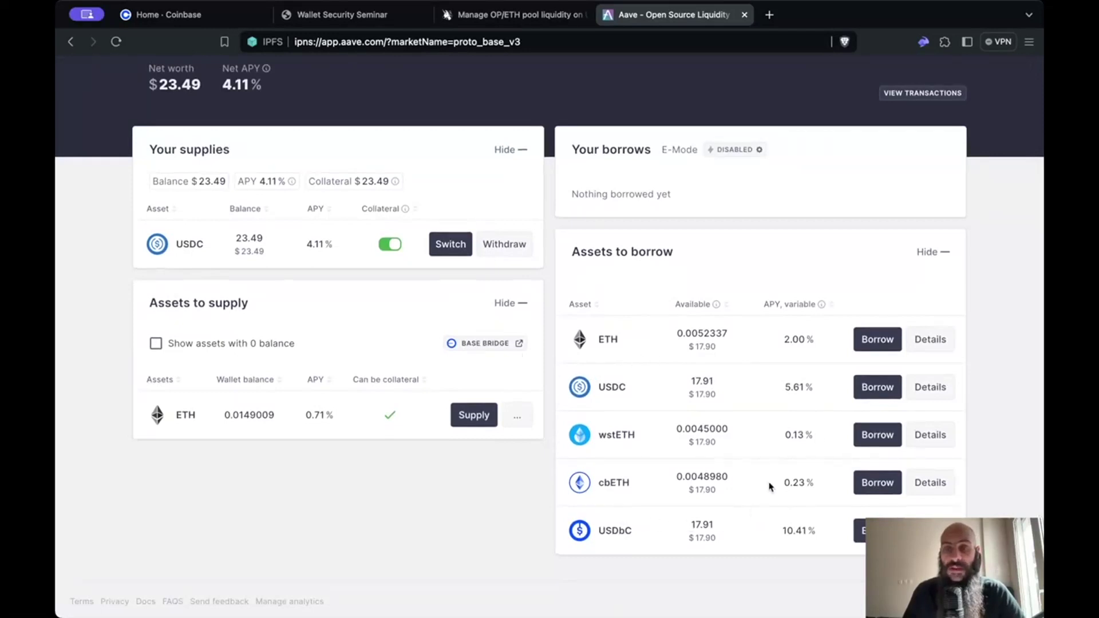
click(863, 342)
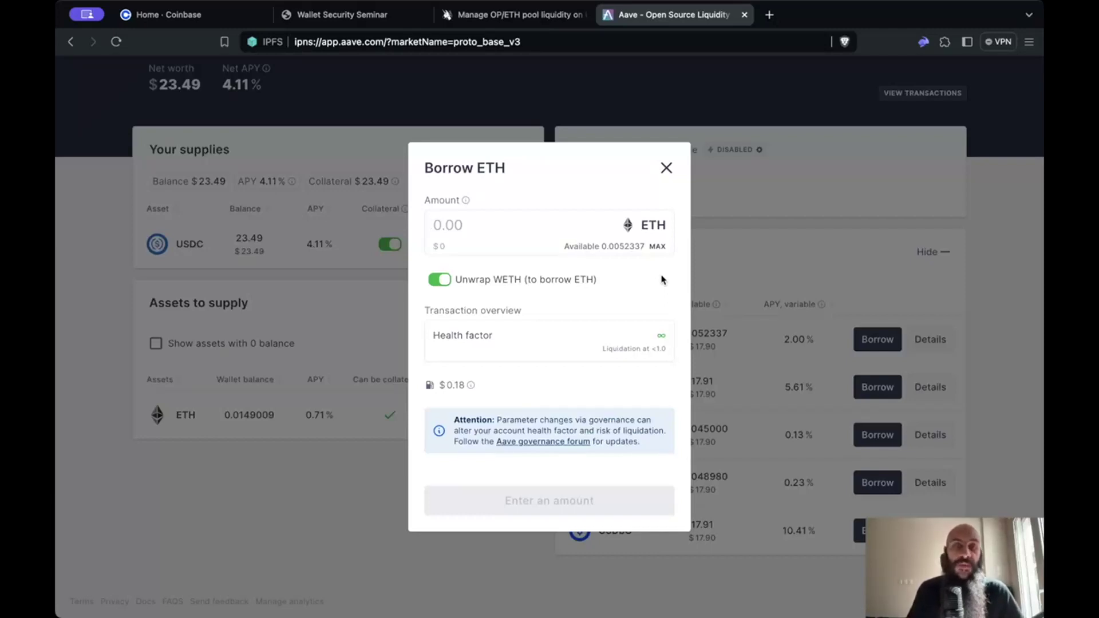
click(658, 247)
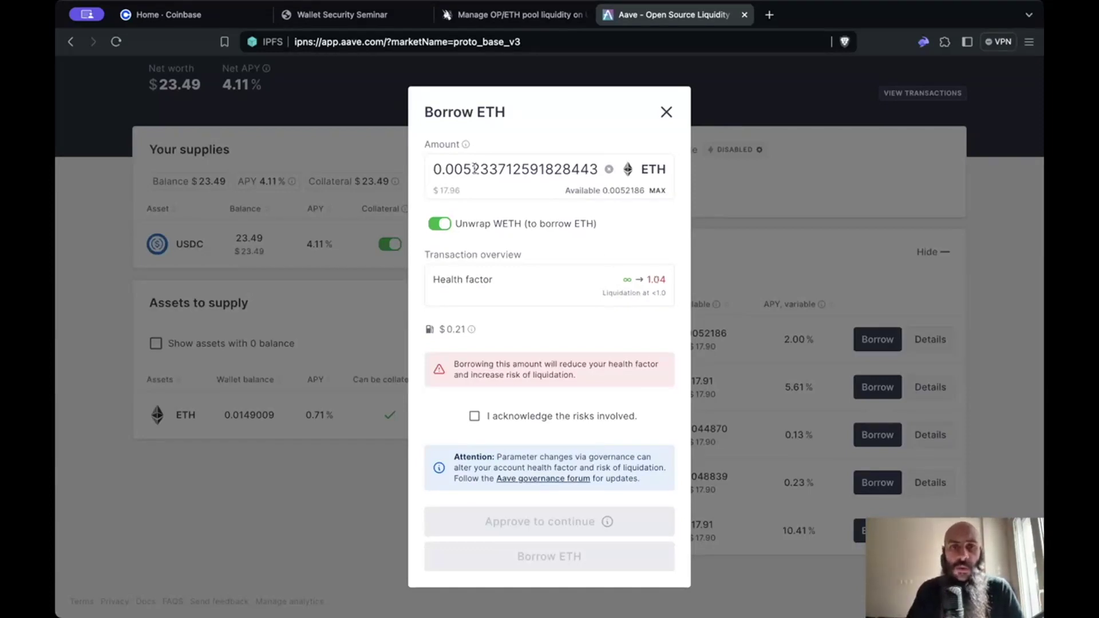
- Reduce the ETH borrow amount, trying 0.005 and 0.004 before settling on 0.002
drag(463, 169, 698, 182)
key(BackSpace)
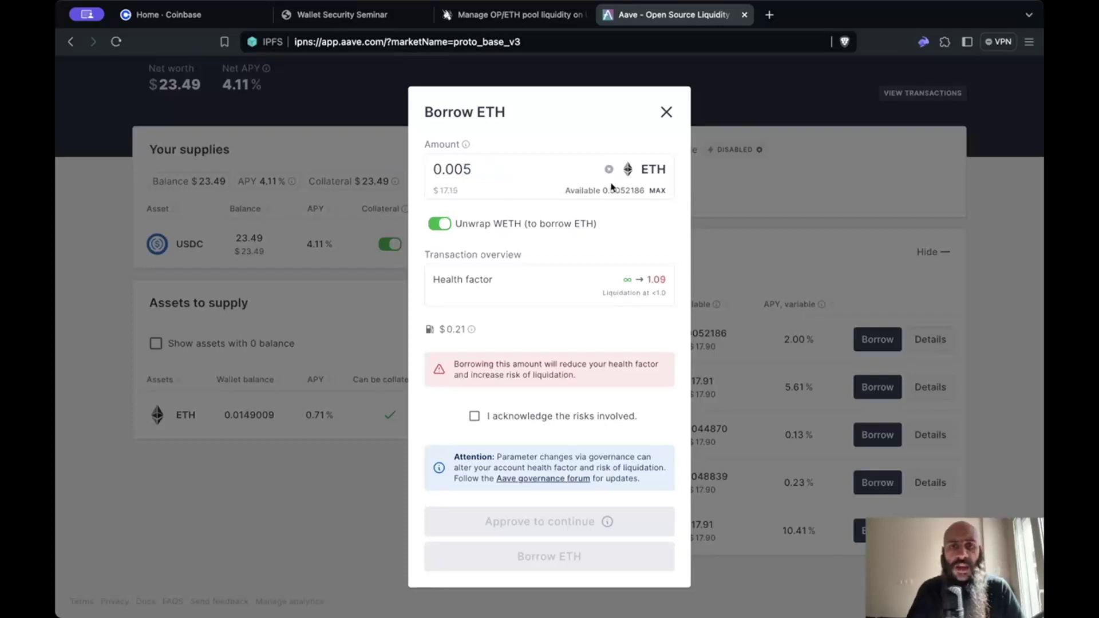
key(BackSpace)
text(4)
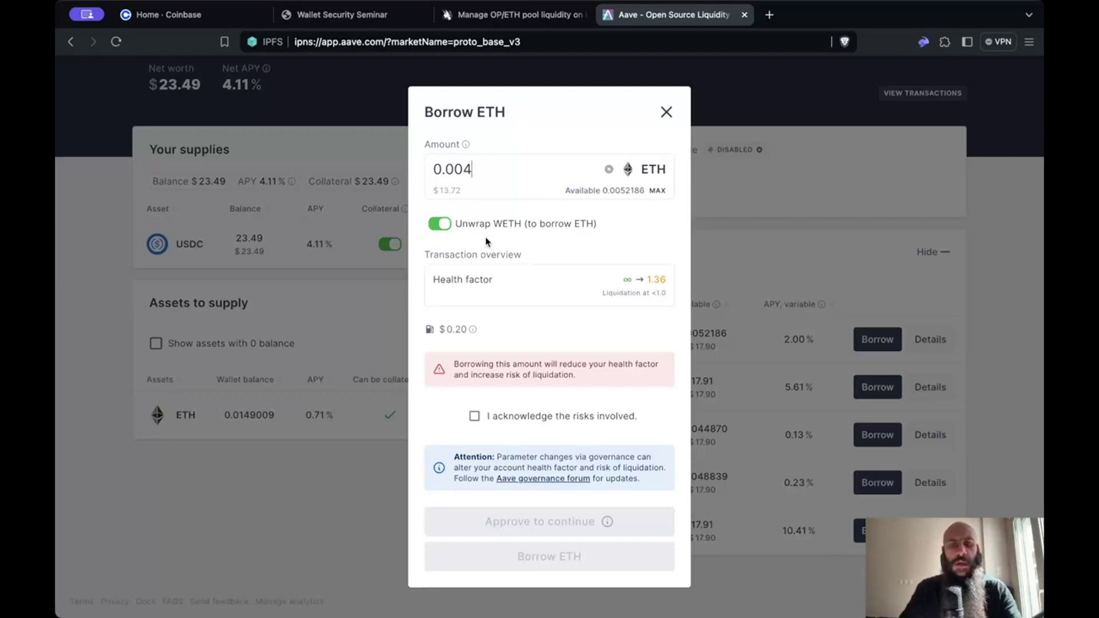
key(BackSpace)
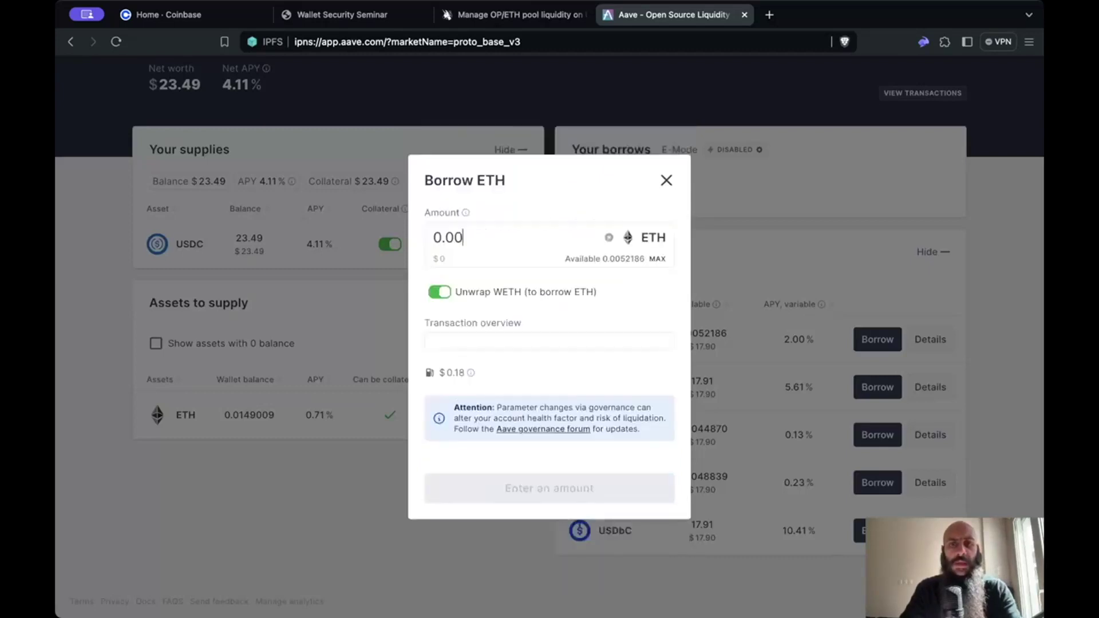
text(2)
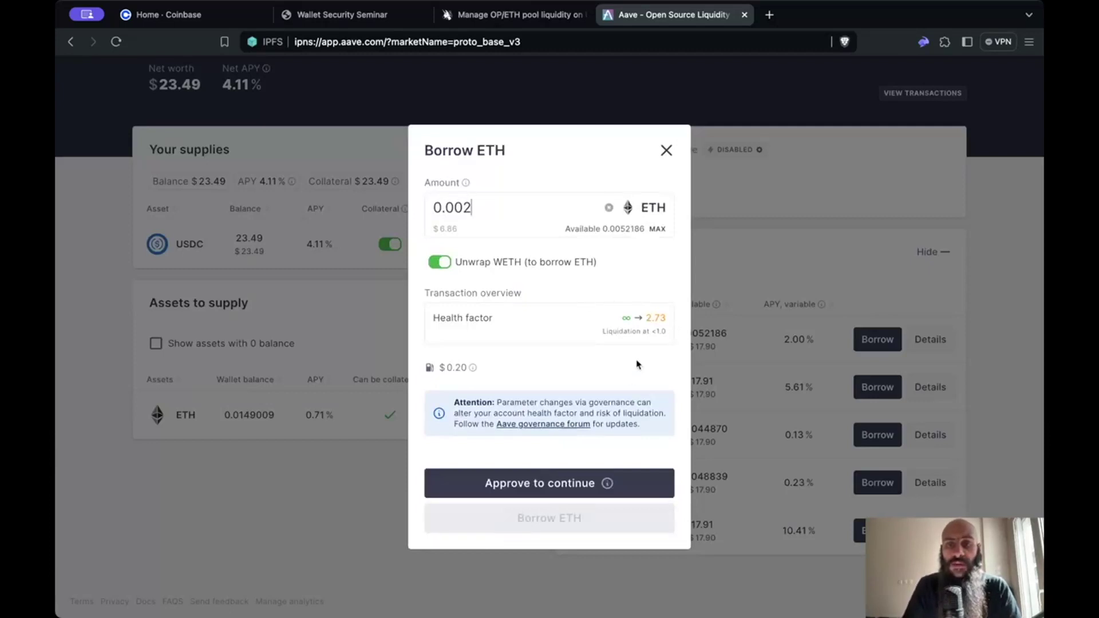
- Approve and submit the 0.002 ETH borrow with WETH unwrapping enabled
click(539, 486)
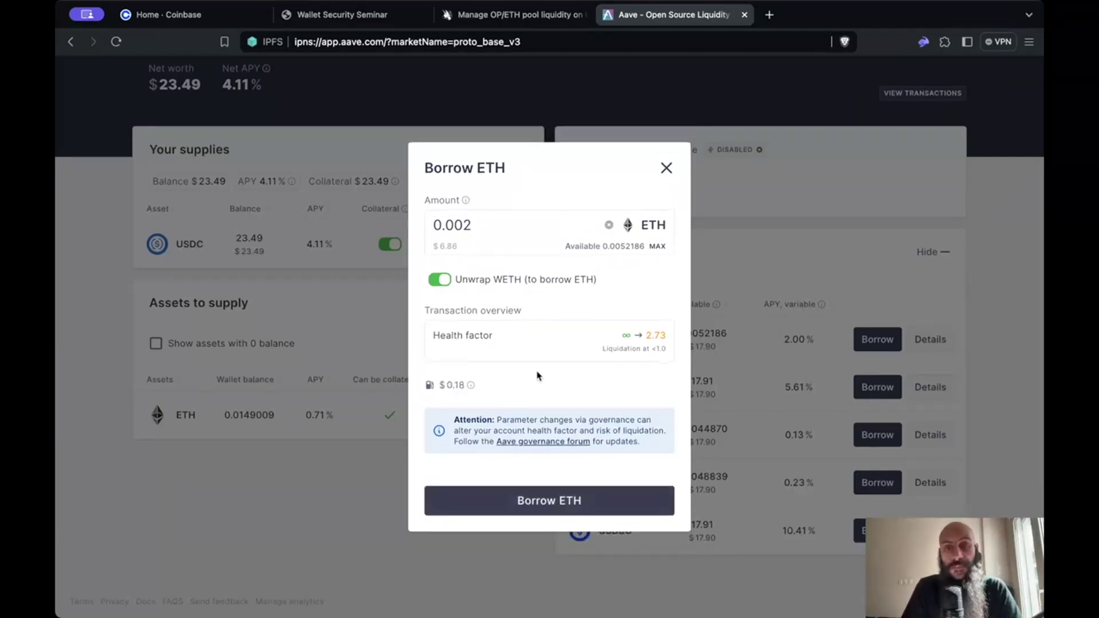
click(551, 503)
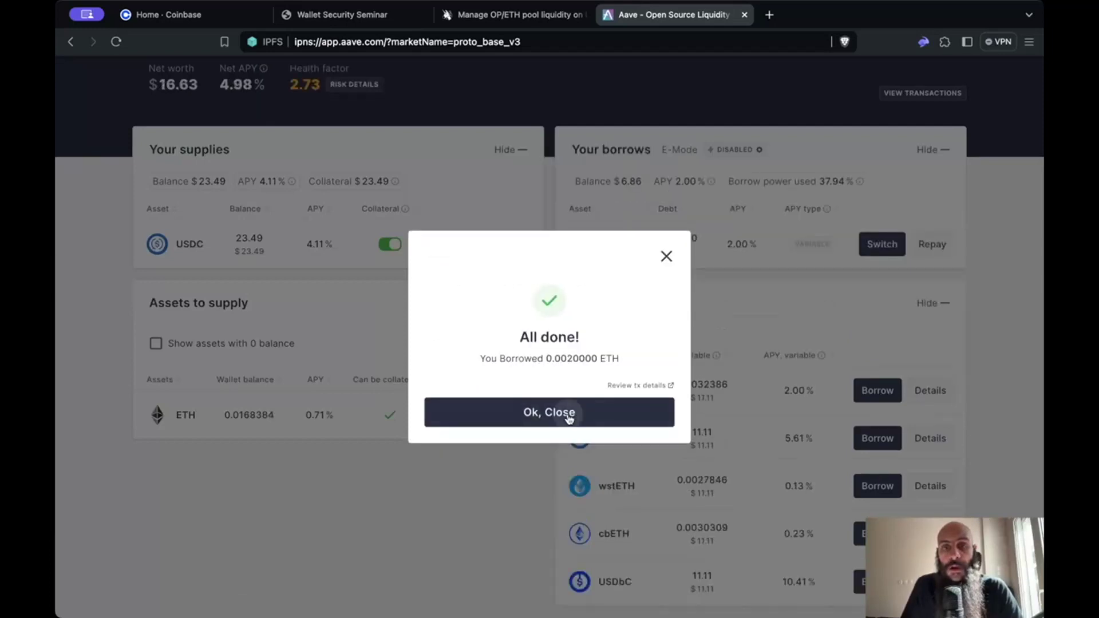
click(570, 411)
- Look at the options for switching the ETH borrow position to another asset, and leave it unswitched
scroll(569, 418, up, 1)
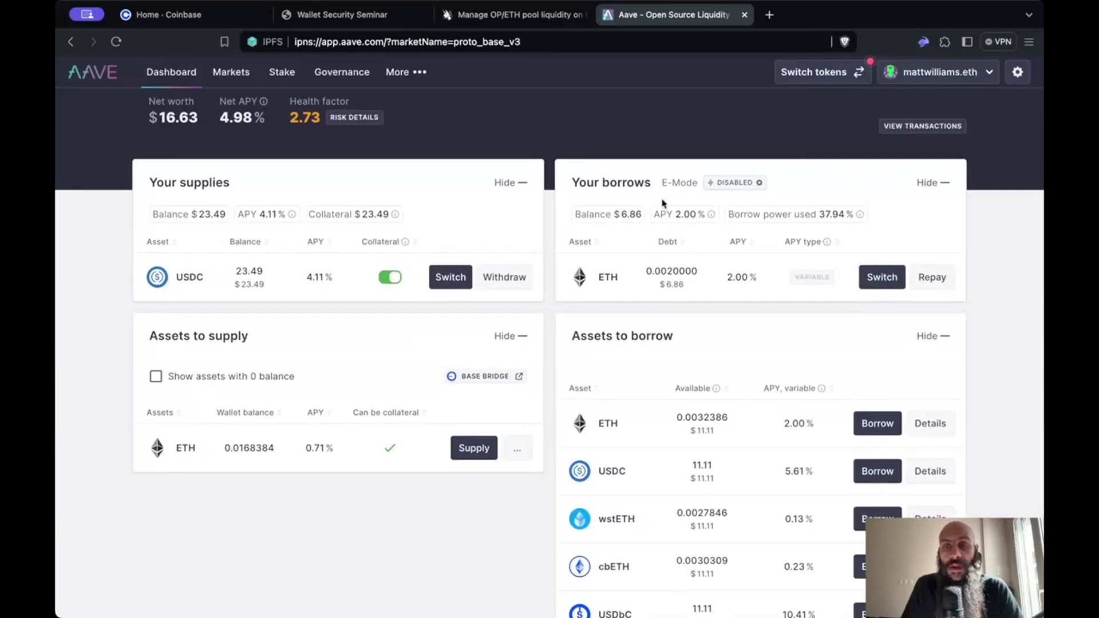
click(881, 277)
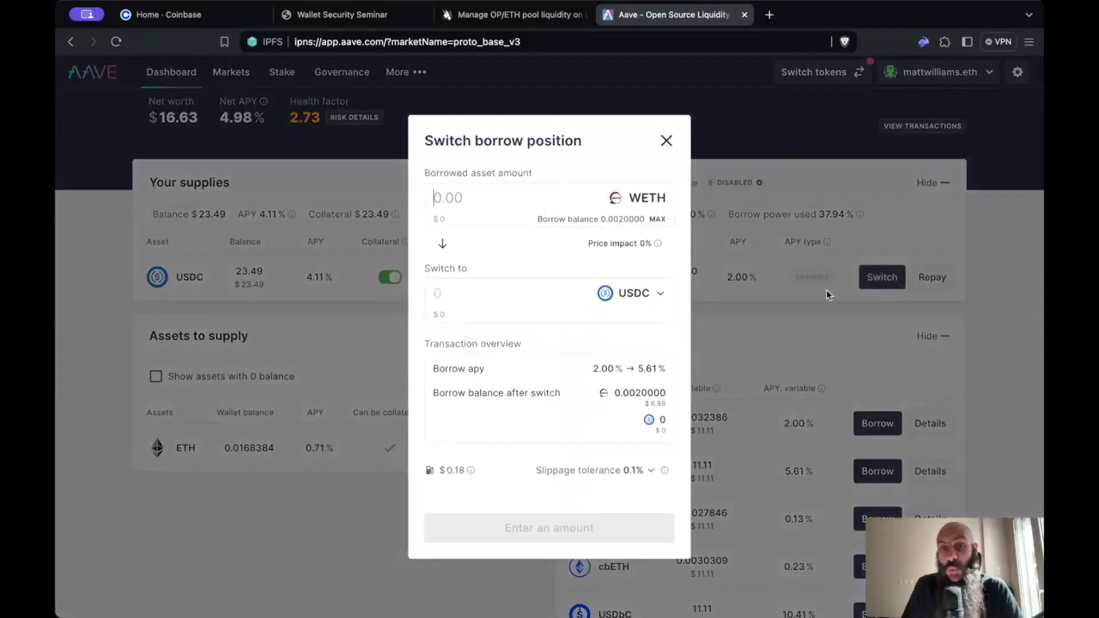
click(666, 141)
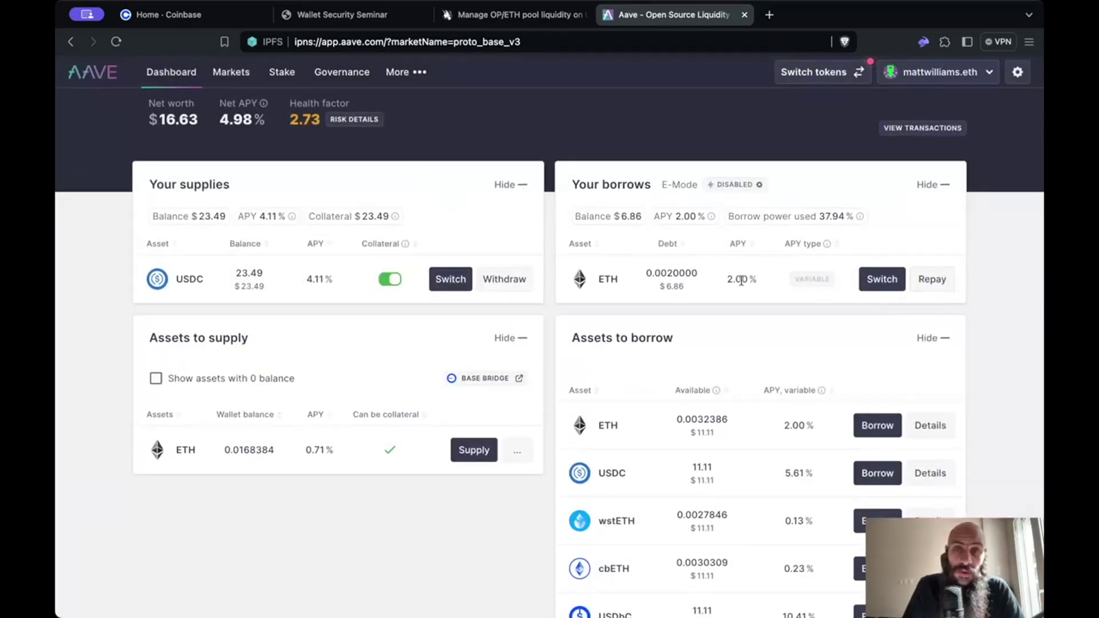
- Examine the account's net APY and the liquidation risk parameters for health factor and loan to value
scroll(741, 280, up, 2)
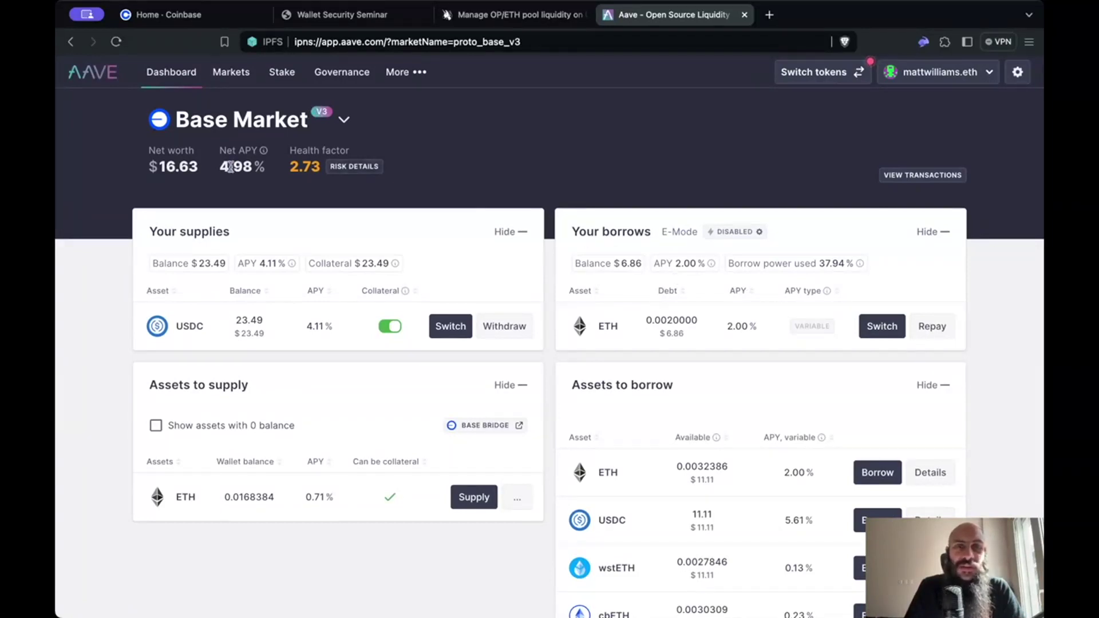
drag(229, 167, 253, 167)
click(273, 182)
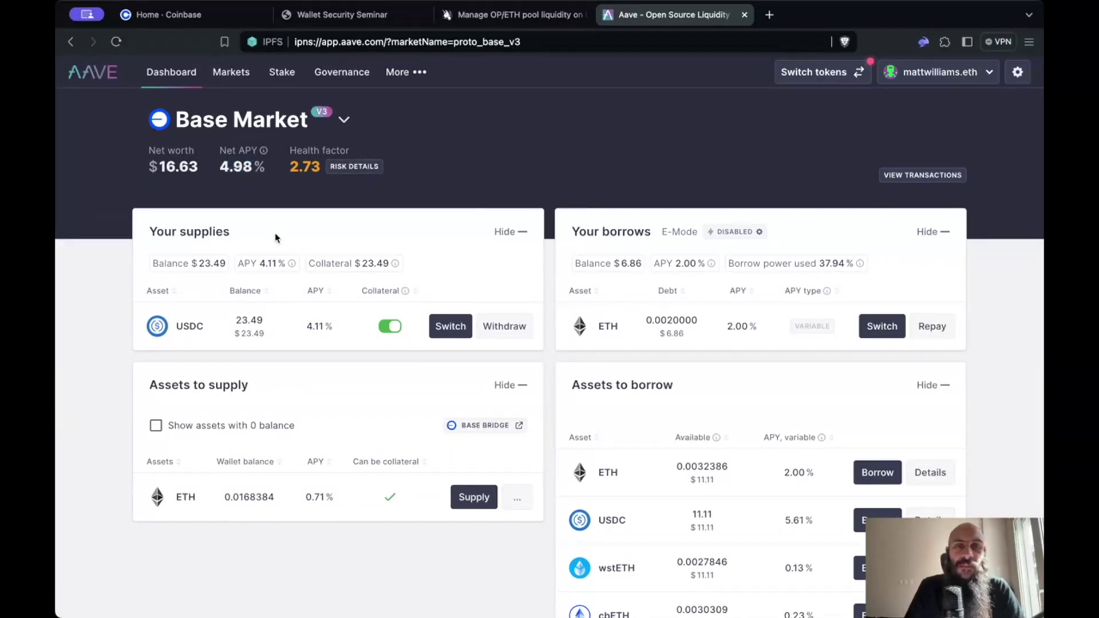
click(355, 169)
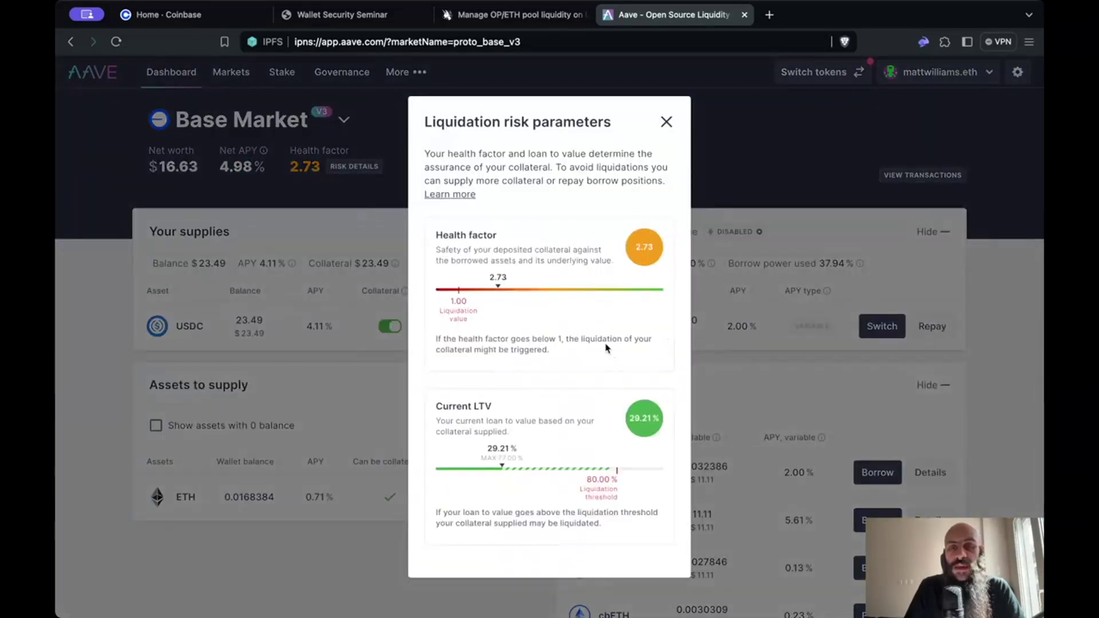
click(665, 122)
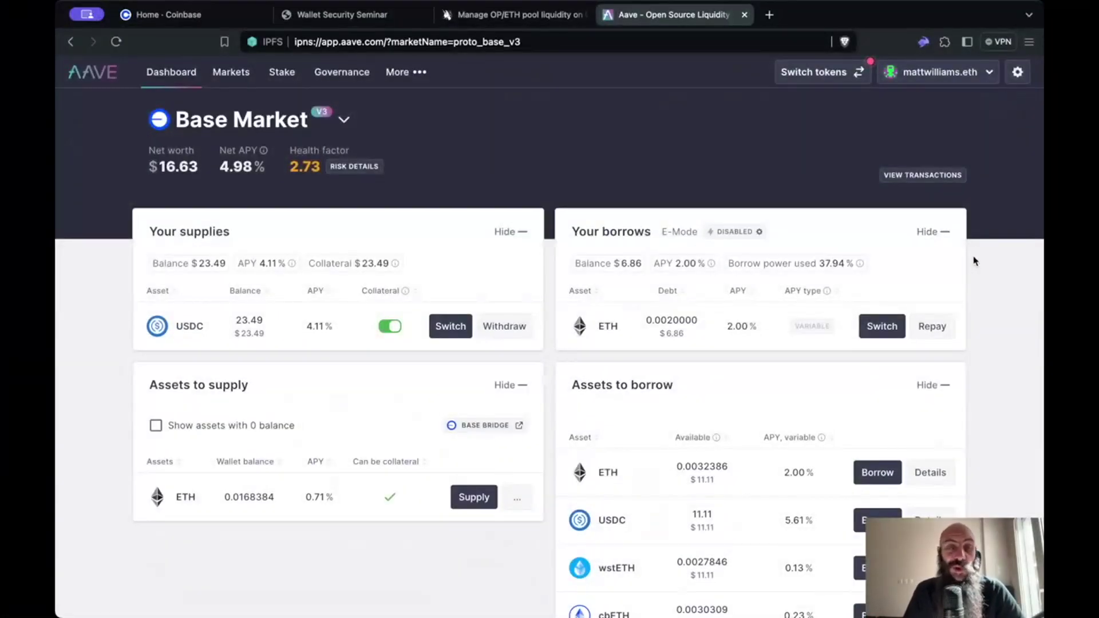
- Repay the entire ETH debt from the wallet balance
click(945, 326)
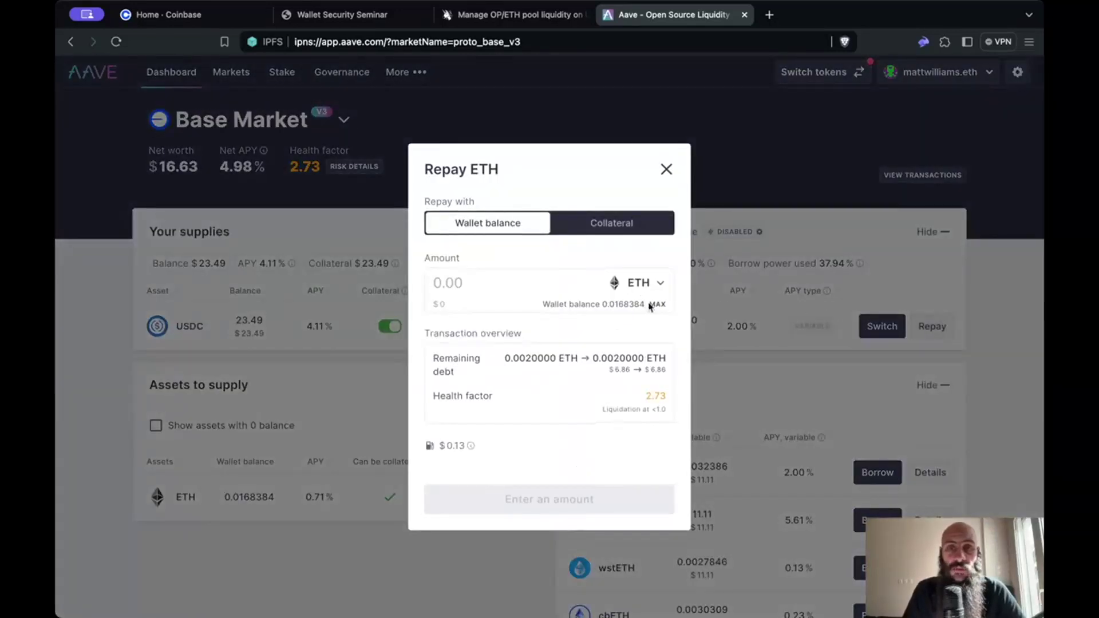
click(657, 305)
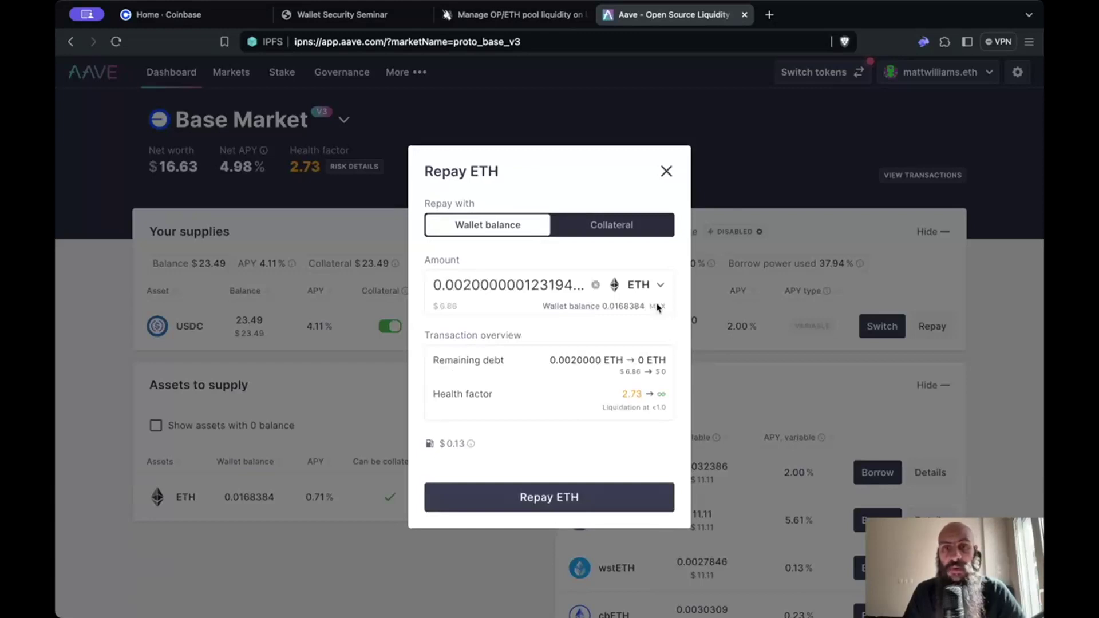
click(547, 503)
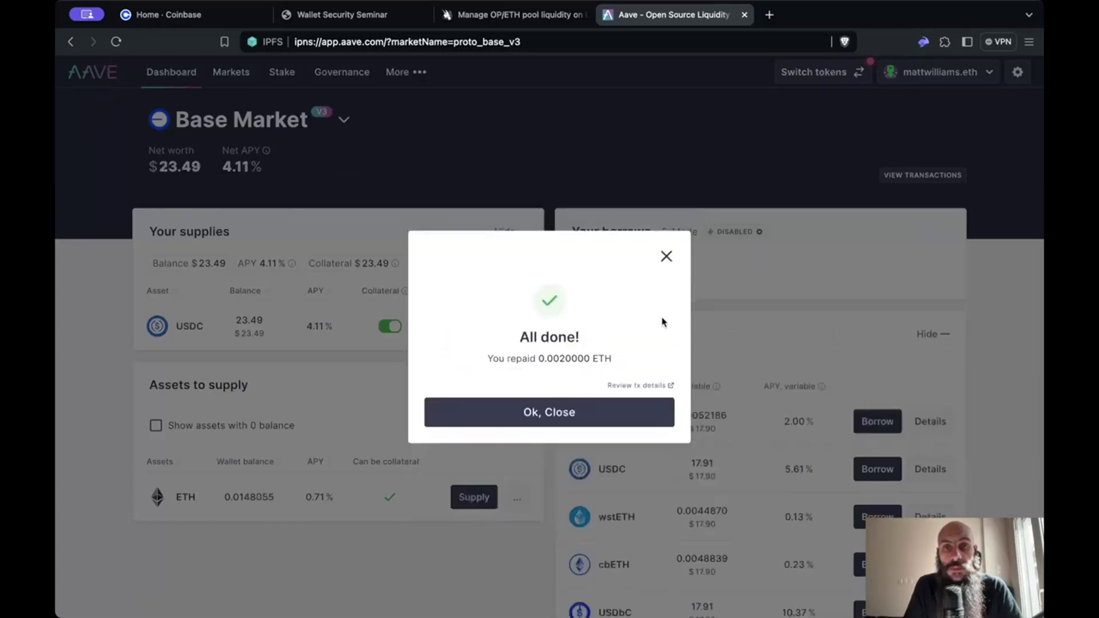
- Close the completed repayment and prepare a withdrawal of the entire supplied USDC balance
click(590, 410)
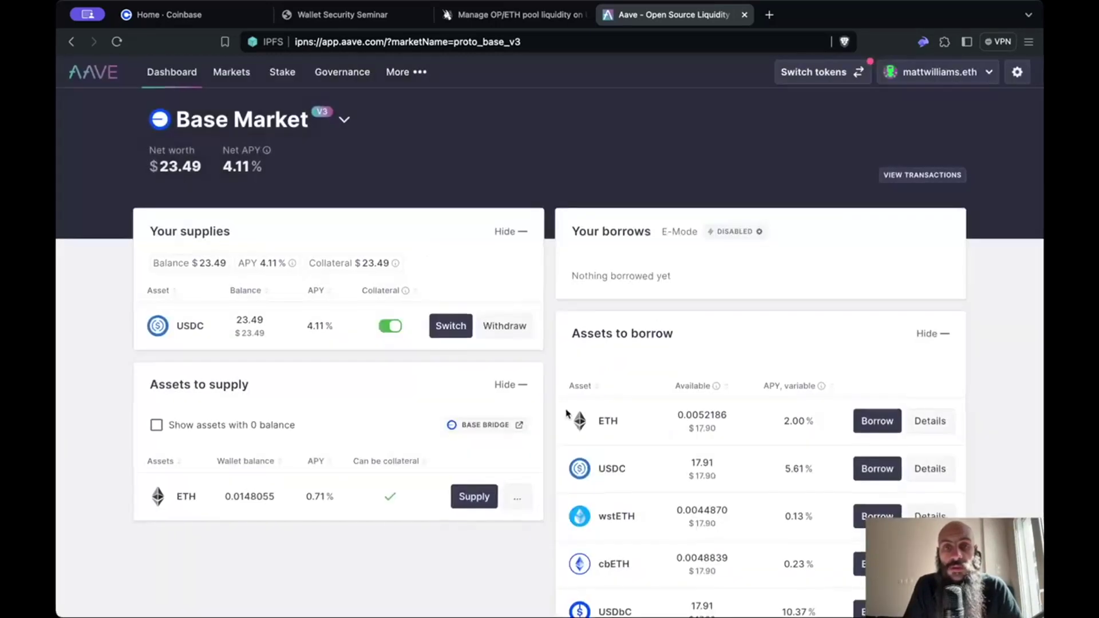
click(495, 326)
click(656, 322)
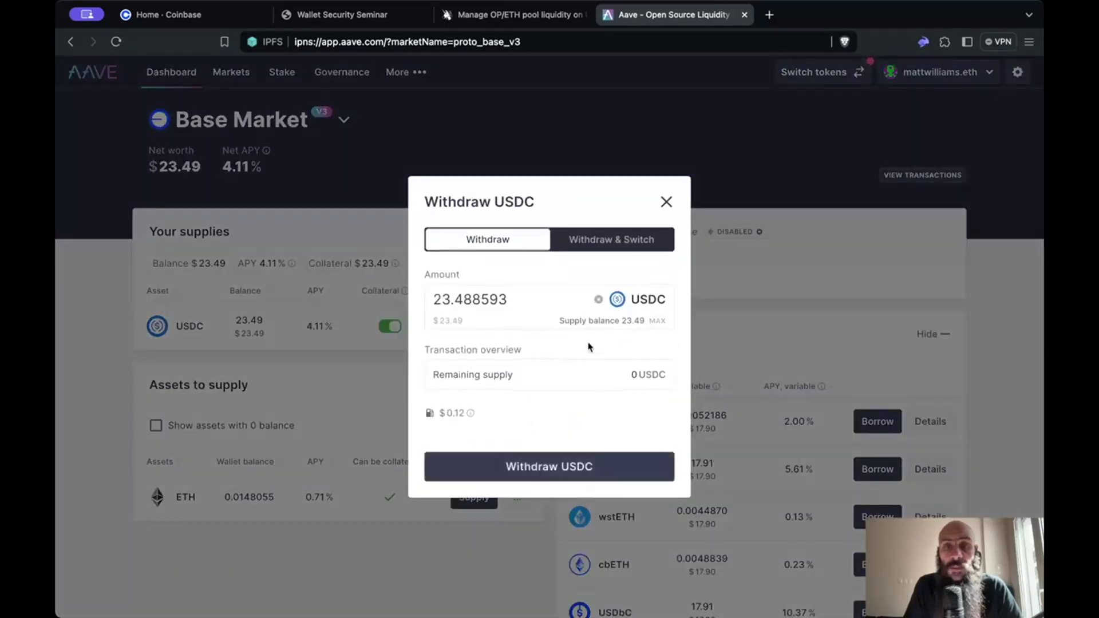
- Change the USDC withdrawal to Withdraw & Switch, with cbETH as the asset to receive
click(591, 240)
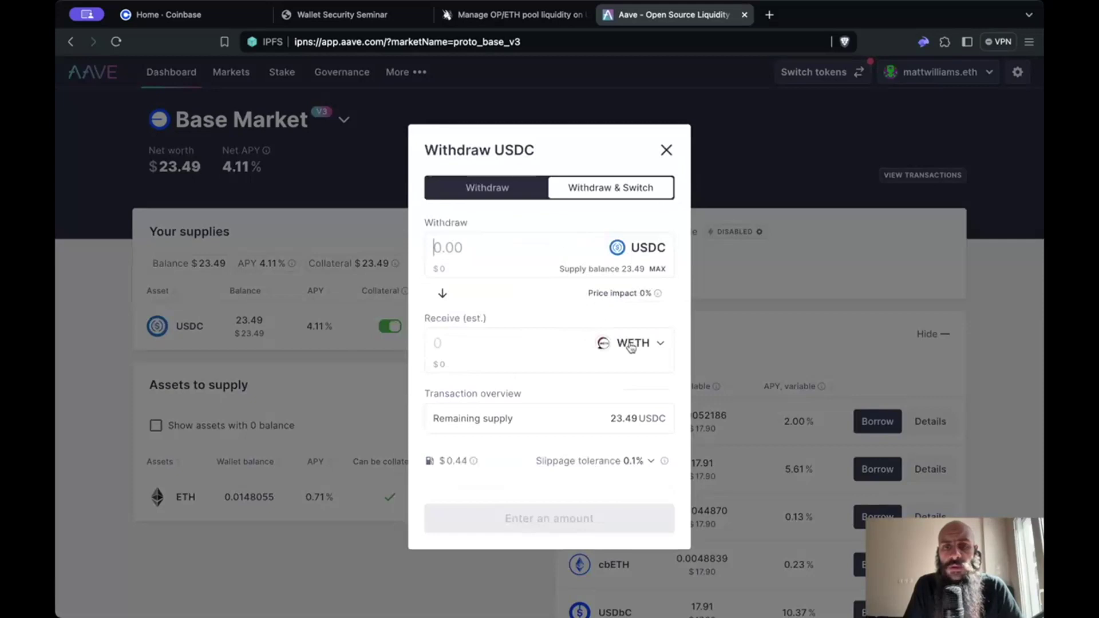
click(656, 344)
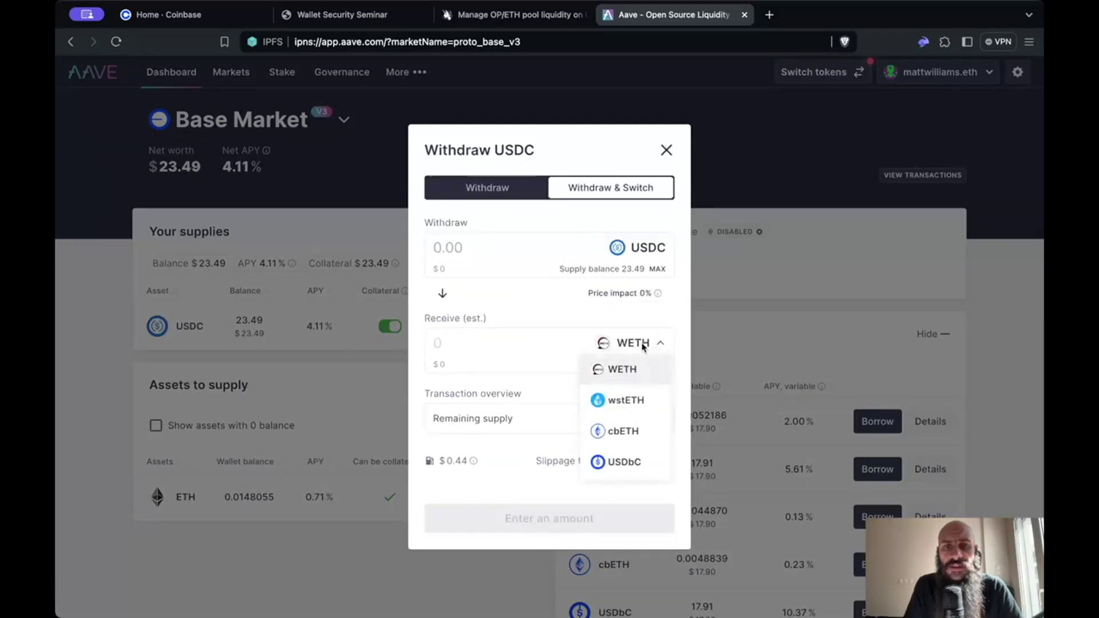
click(646, 345)
click(649, 344)
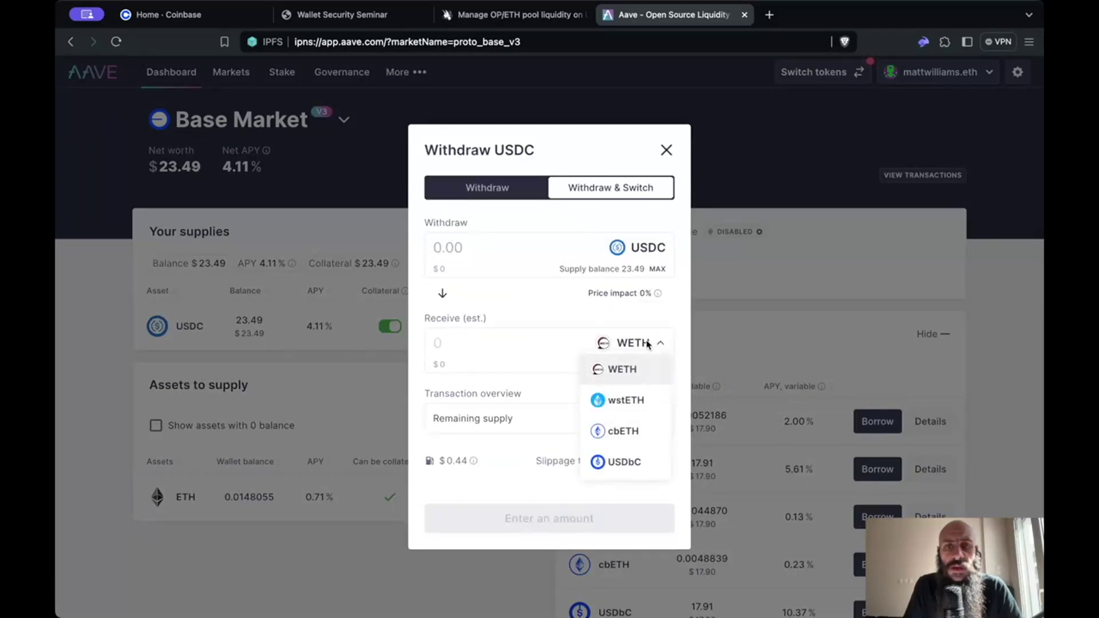
click(622, 431)
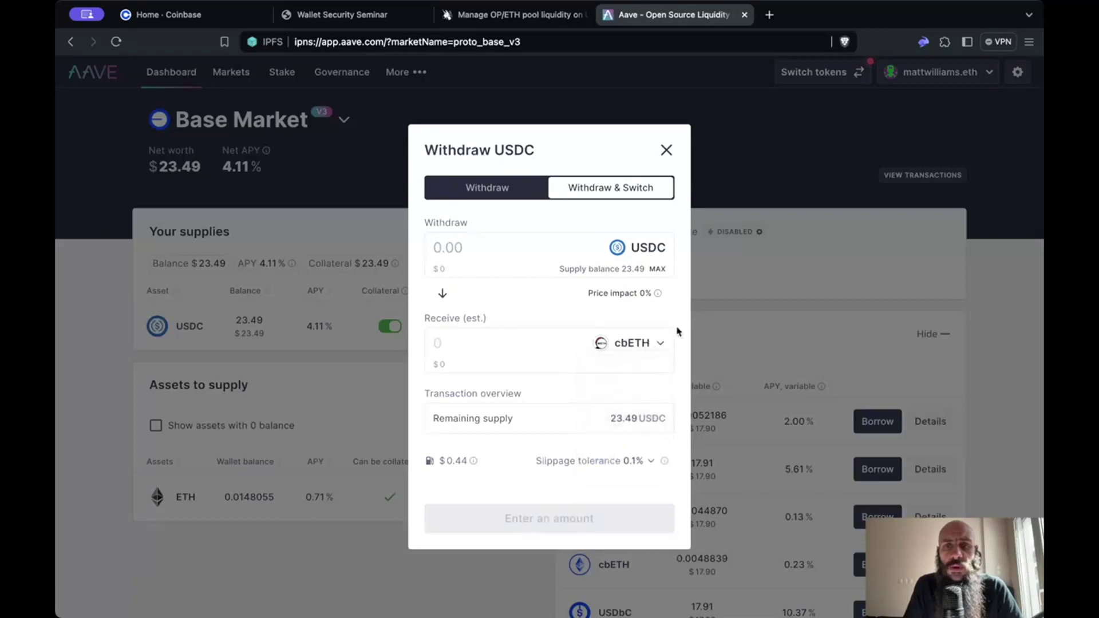
- Try WETH as the asset to receive, and return the choice to cbETH
click(643, 349)
click(617, 426)
click(630, 345)
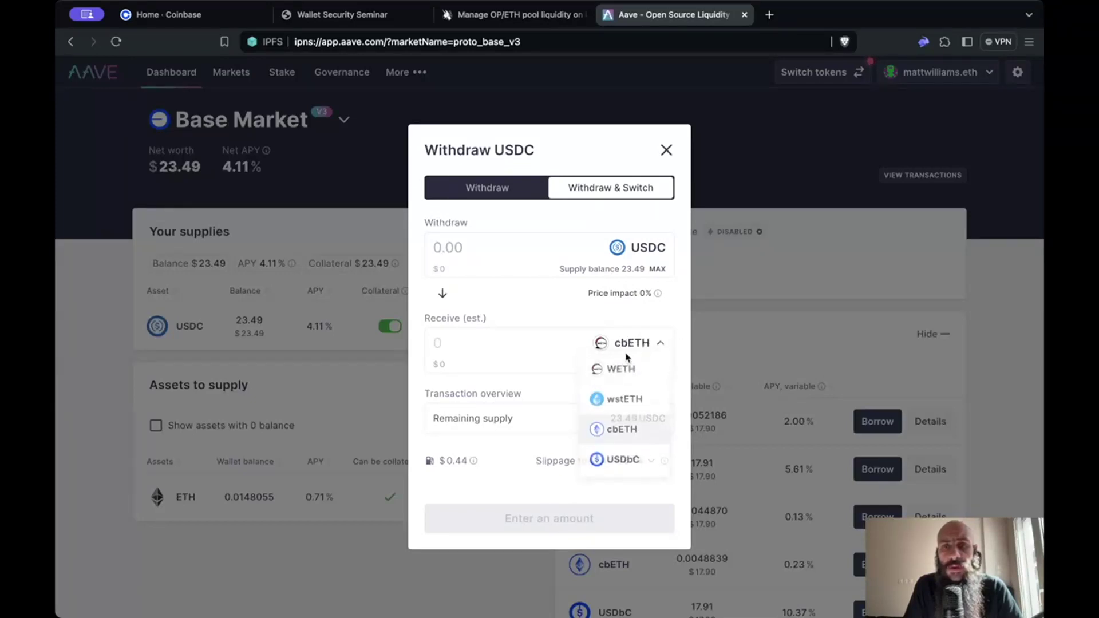
click(623, 370)
click(630, 344)
click(623, 428)
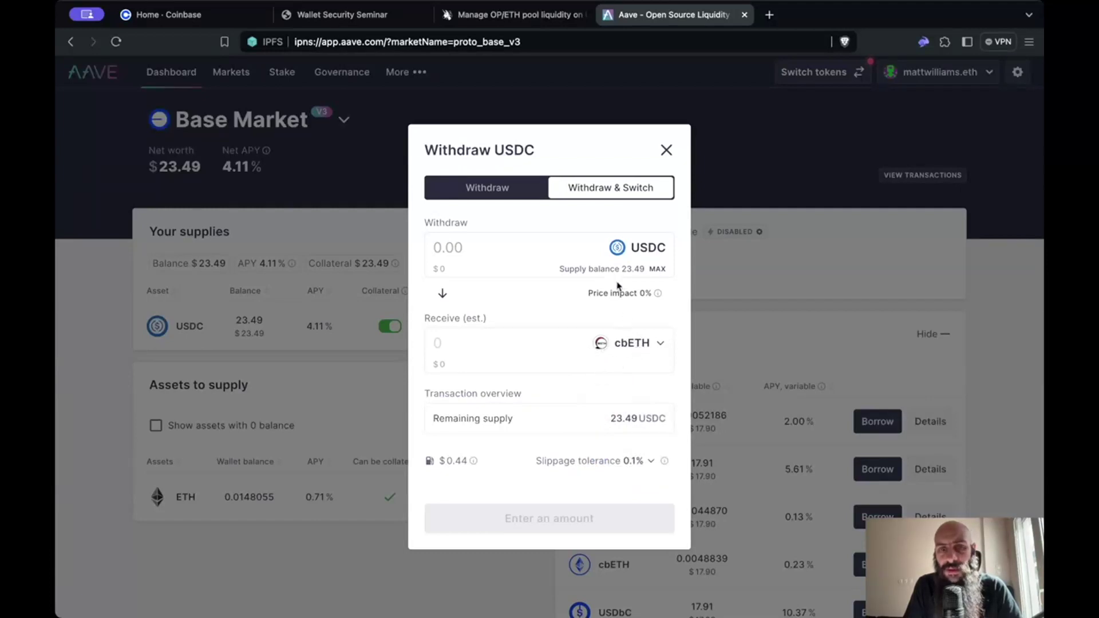
- Set the withdrawal to the maximum supplied USDC, approve it with a signed message, and submit the withdrawal and switch to cbETH
click(657, 269)
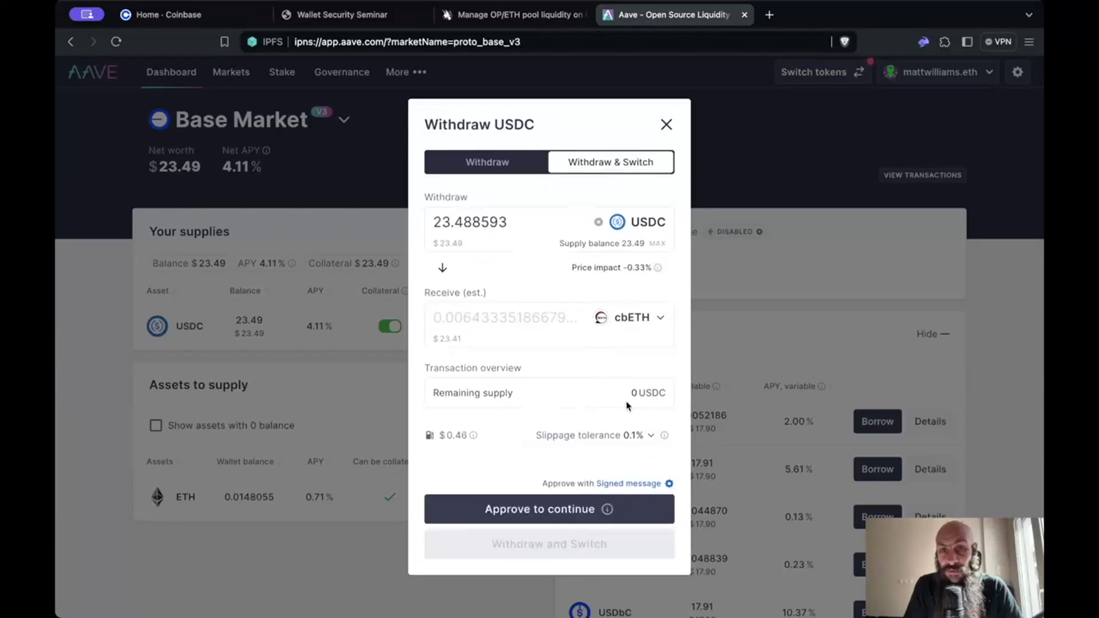
click(570, 518)
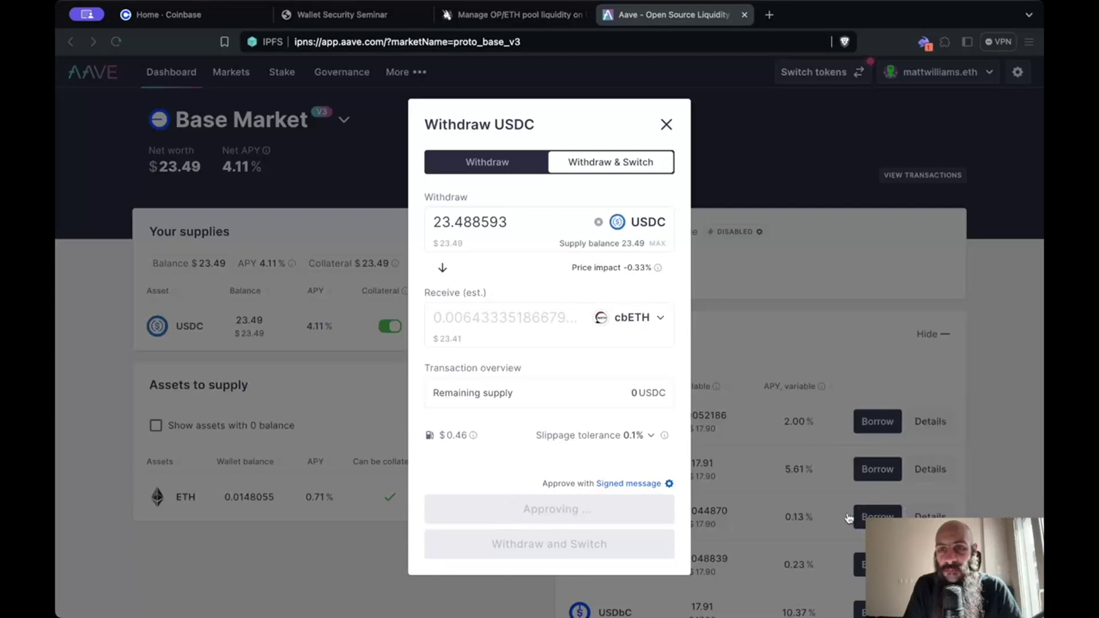
click(599, 535)
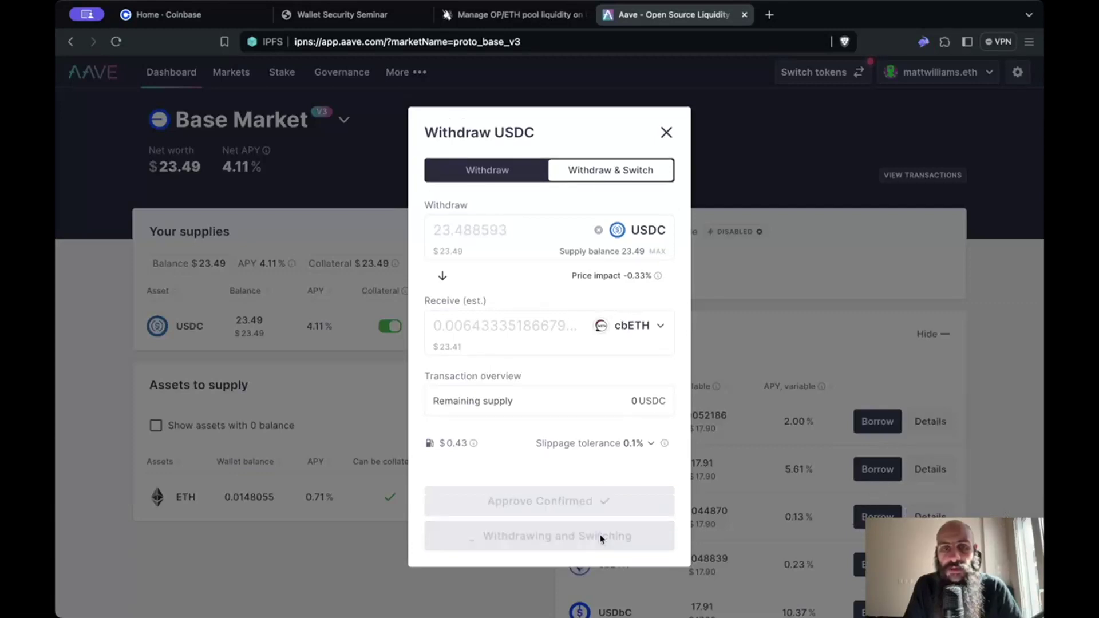